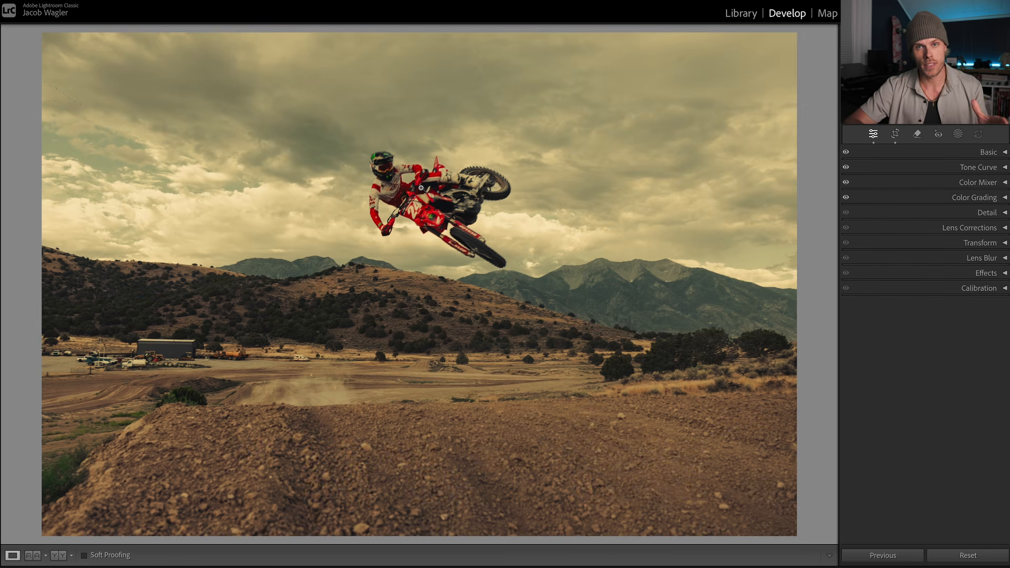
Step: Examine the rider, the cloudy sky and the dirt foreground of the motocross photo up close
left_click(432, 216)
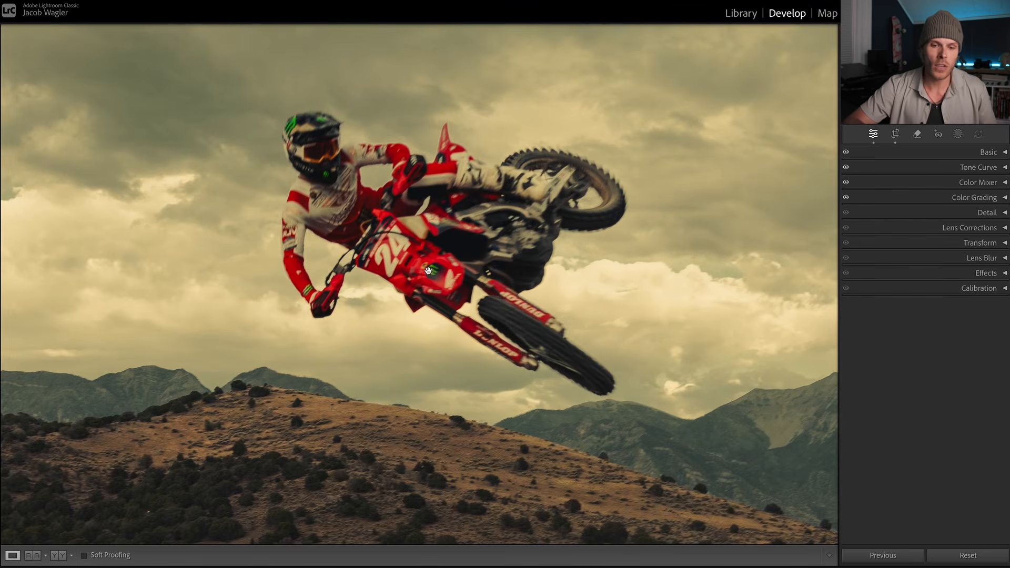
left_click(382, 240)
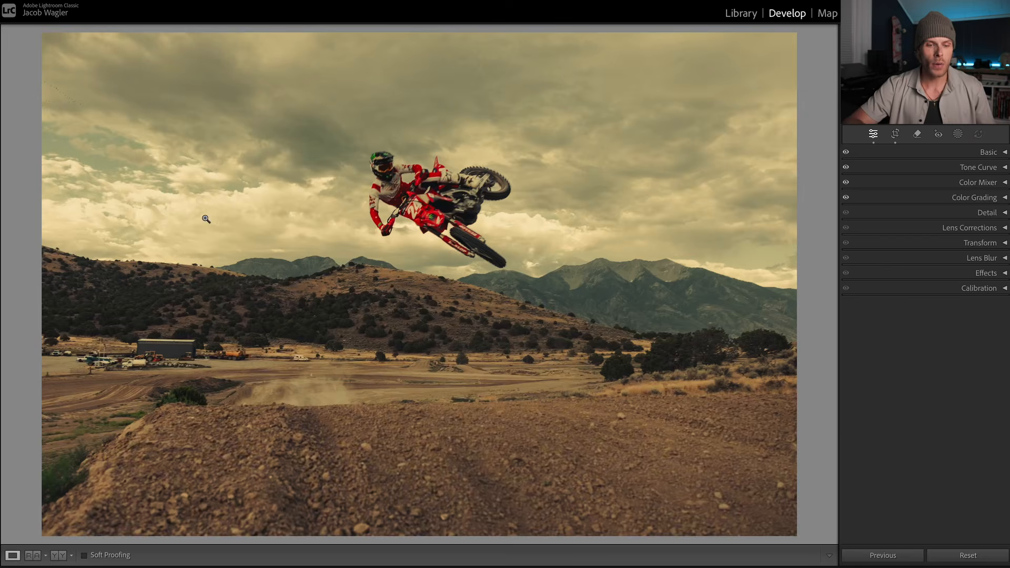
left_click(170, 200)
left_click_drag(170, 200, 307, 251)
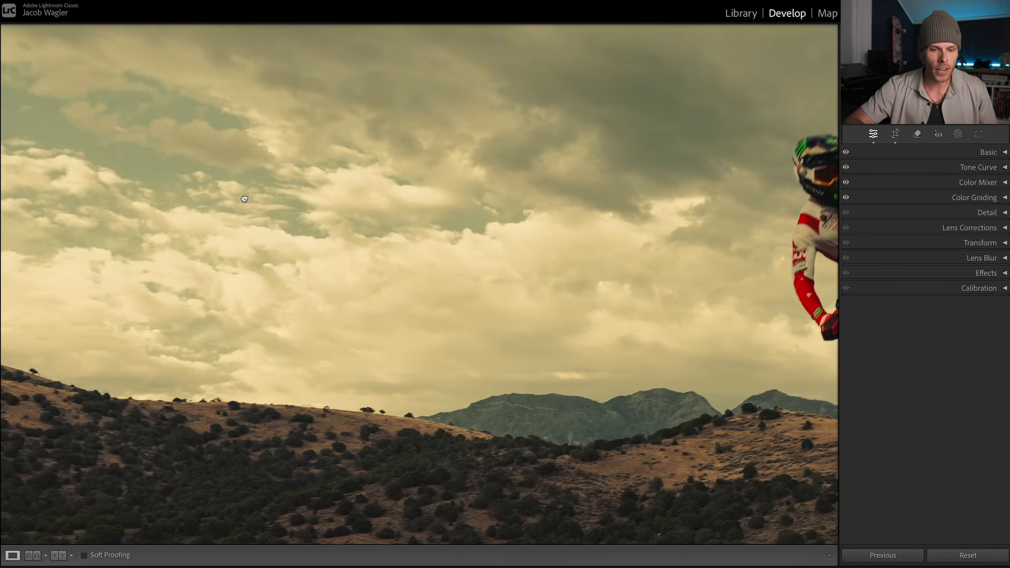
left_click_drag(244, 200, 315, 205)
left_click(412, 301)
left_click(477, 462)
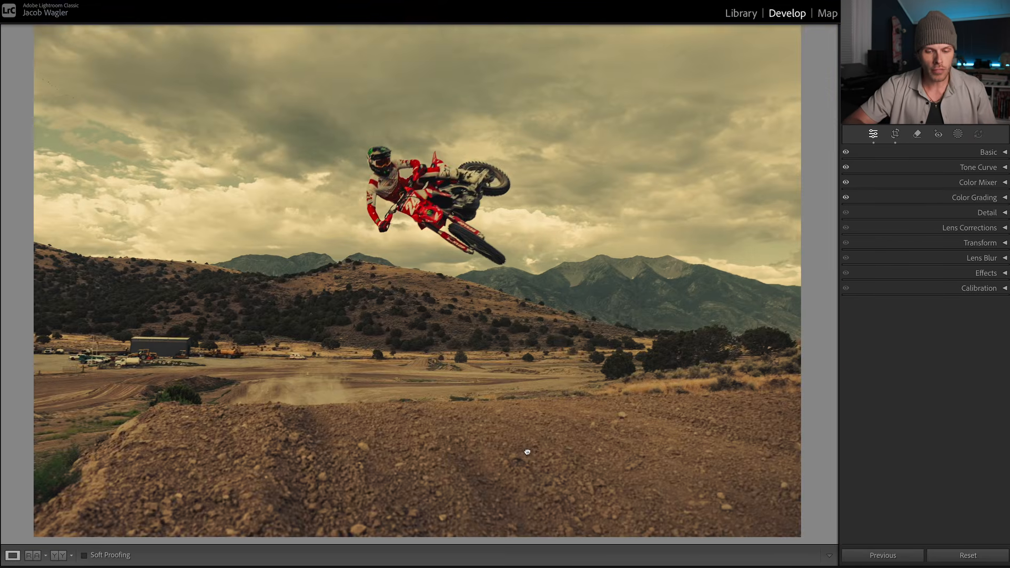
left_click_drag(463, 418, 439, 295)
left_click(376, 335)
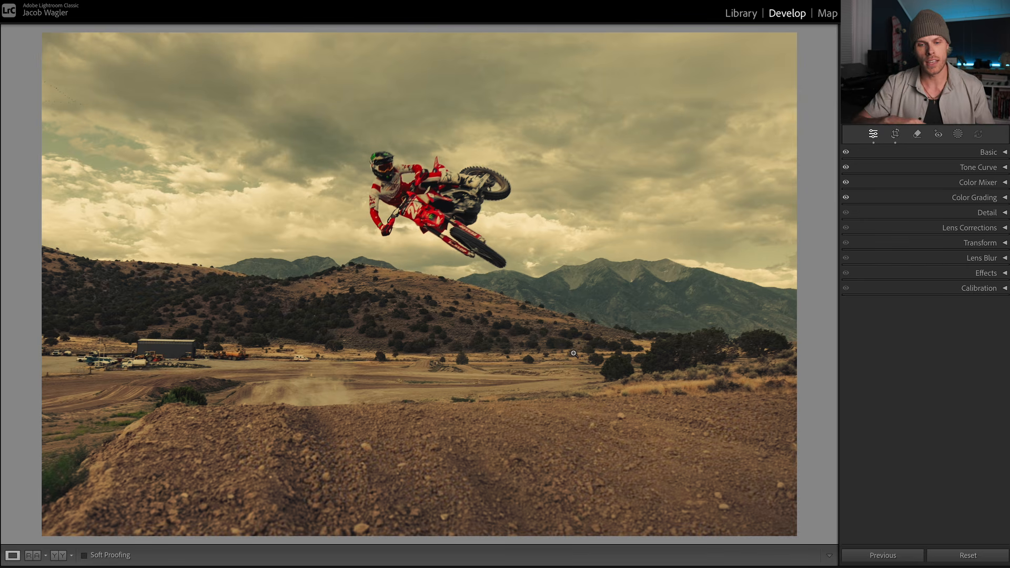
Step: Add a Subject mask covering the rider and bike, and look through its available adjustments
left_click(956, 135)
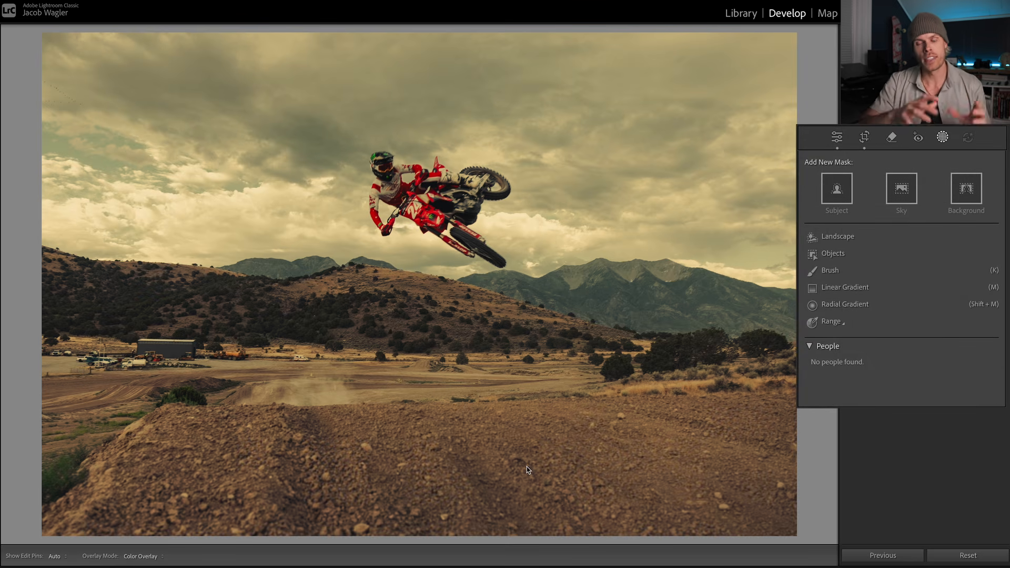
left_click(840, 189)
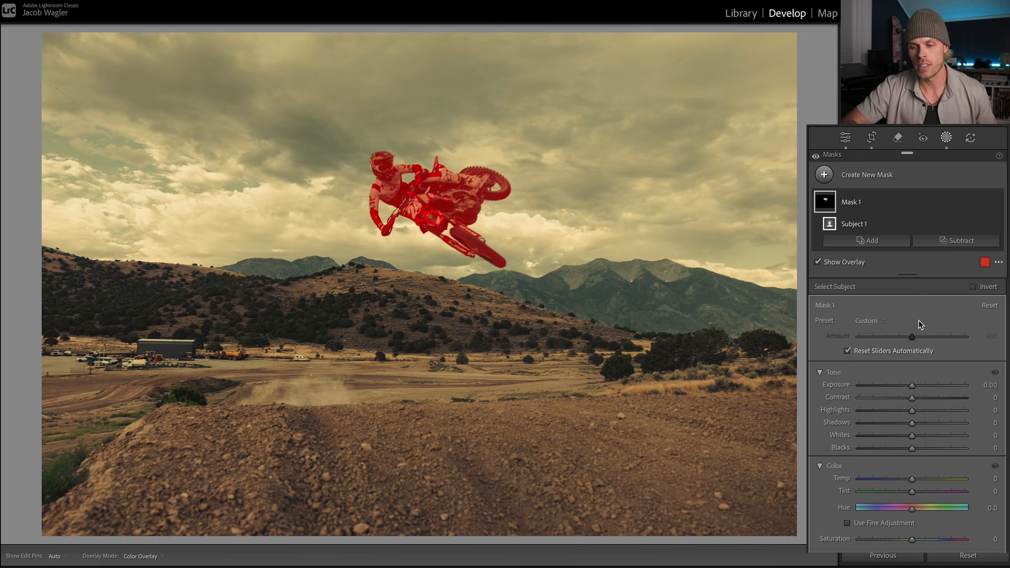
scroll(988, 334, "down", 2)
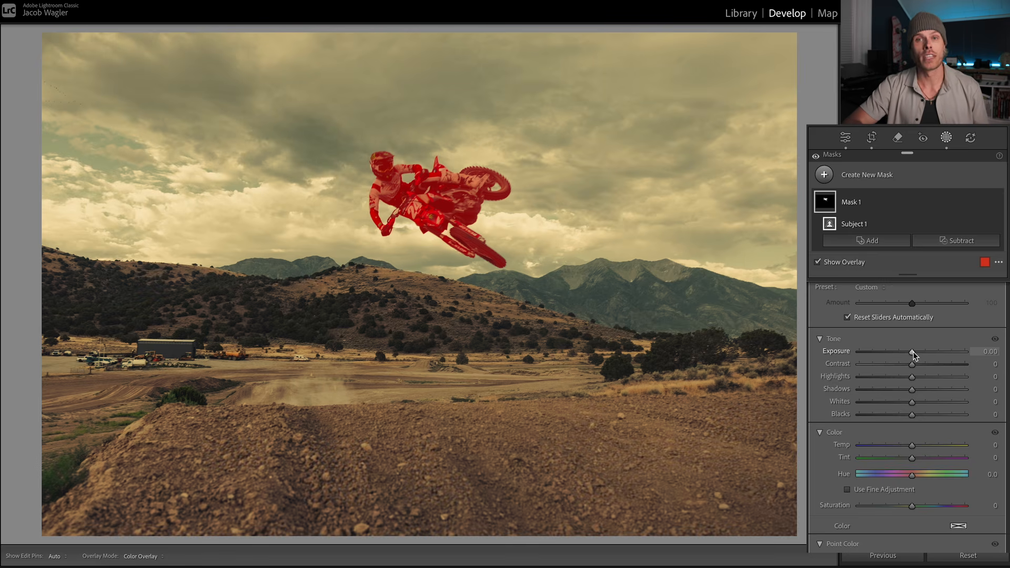
scroll(832, 439, "down", 2)
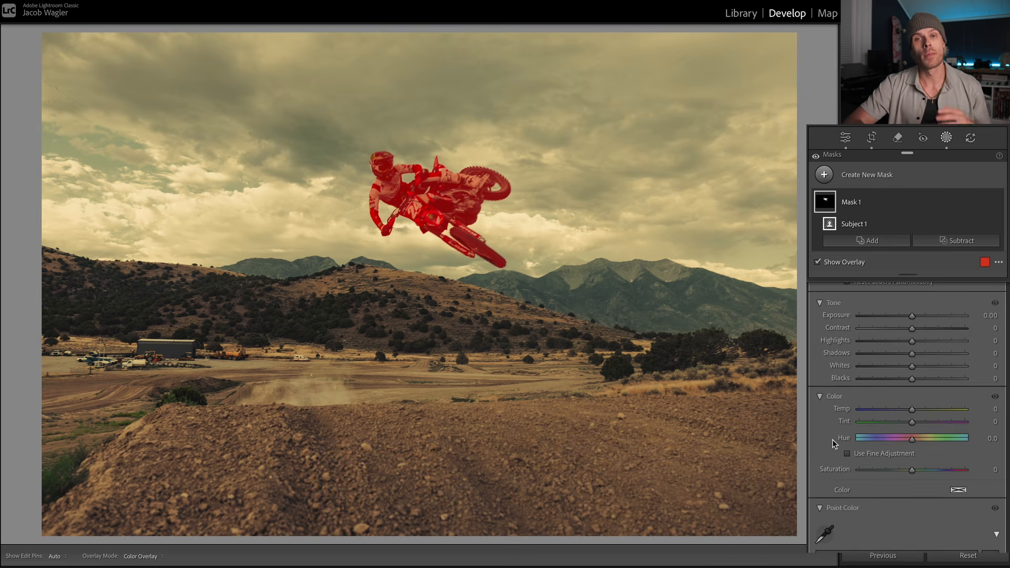
scroll(832, 440, "down", 15)
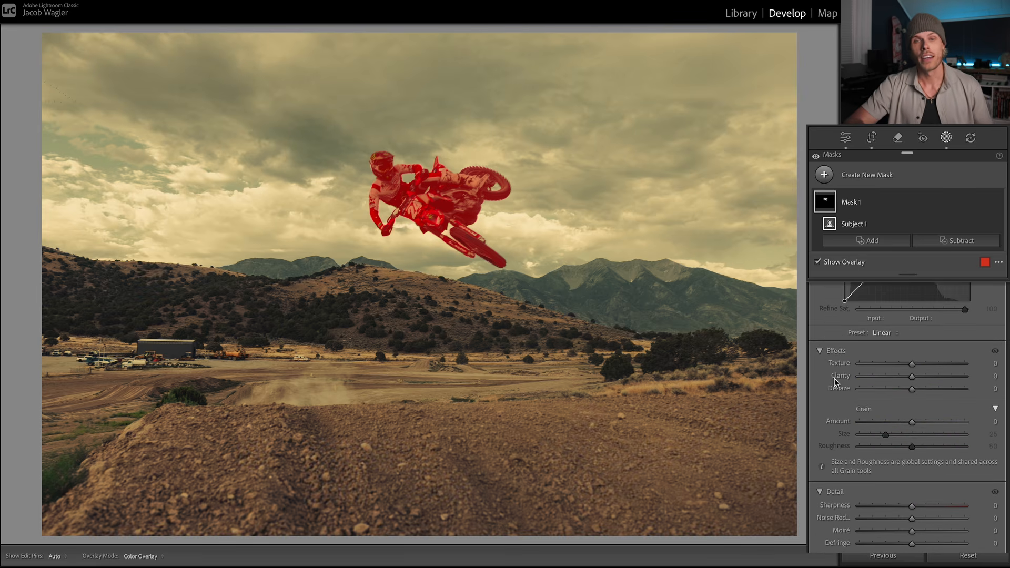
scroll(834, 378, "up", 15)
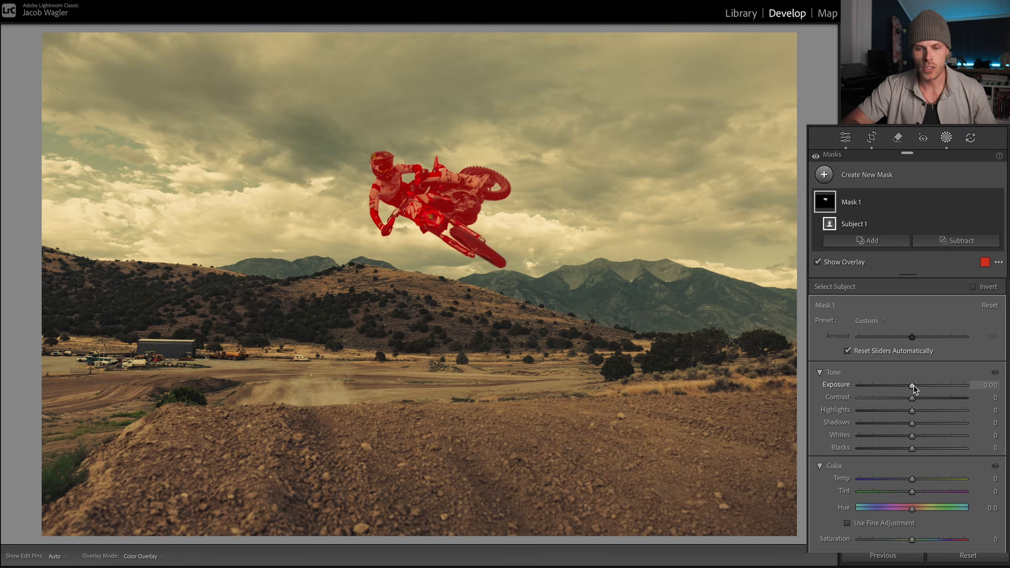
Step: Try brightening the masked subject with Exposure 0.66, Blacks -22 and Shadows 10
left_click_drag(913, 385, 924, 388)
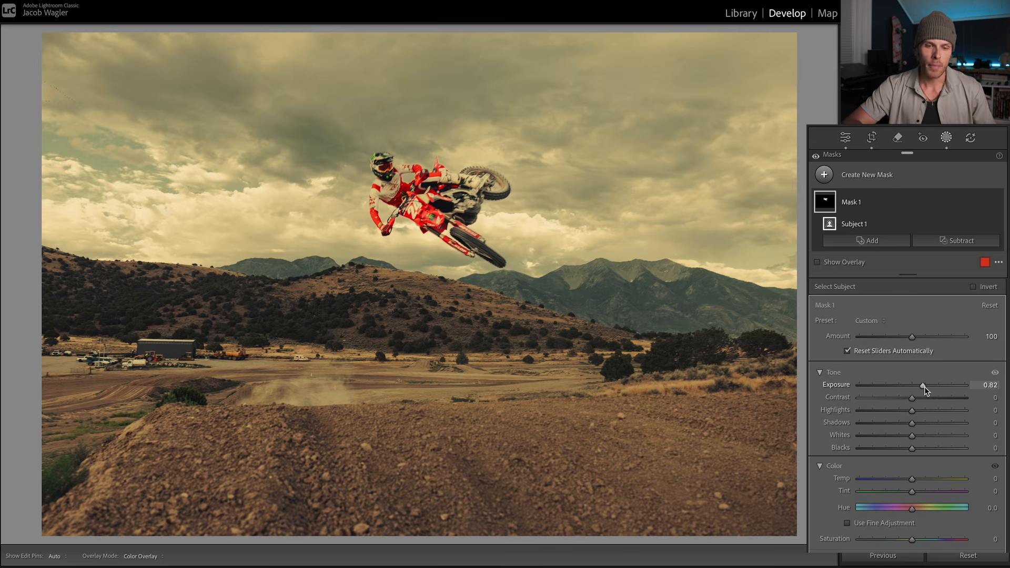
left_click_drag(923, 386, 921, 386)
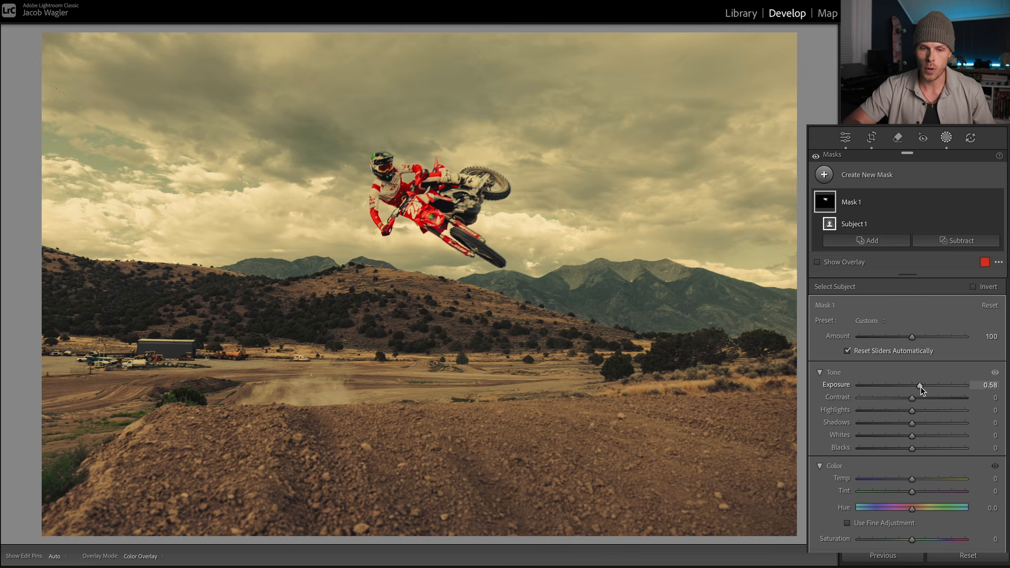
left_click_drag(920, 387, 922, 387)
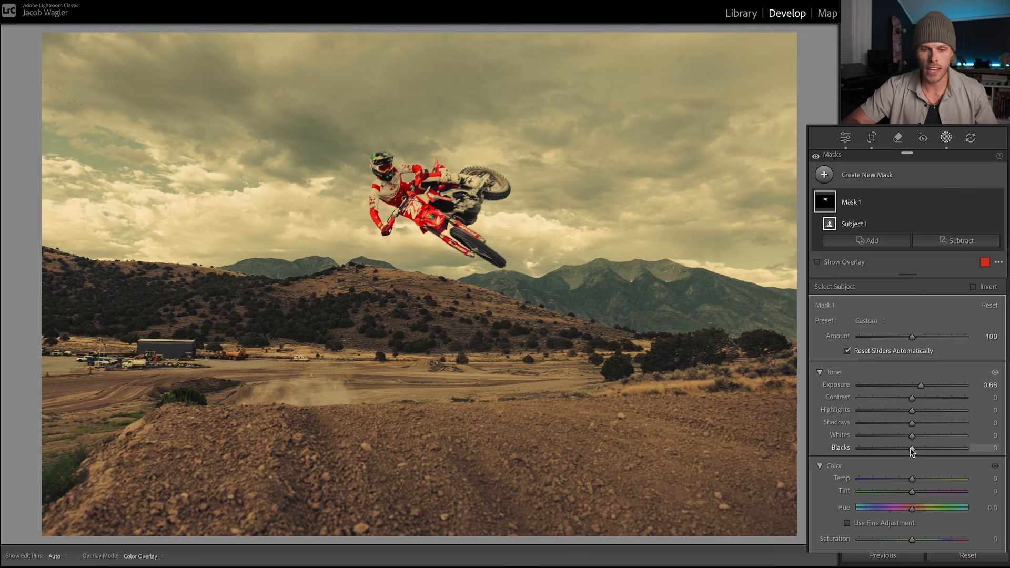
left_click(388, 168)
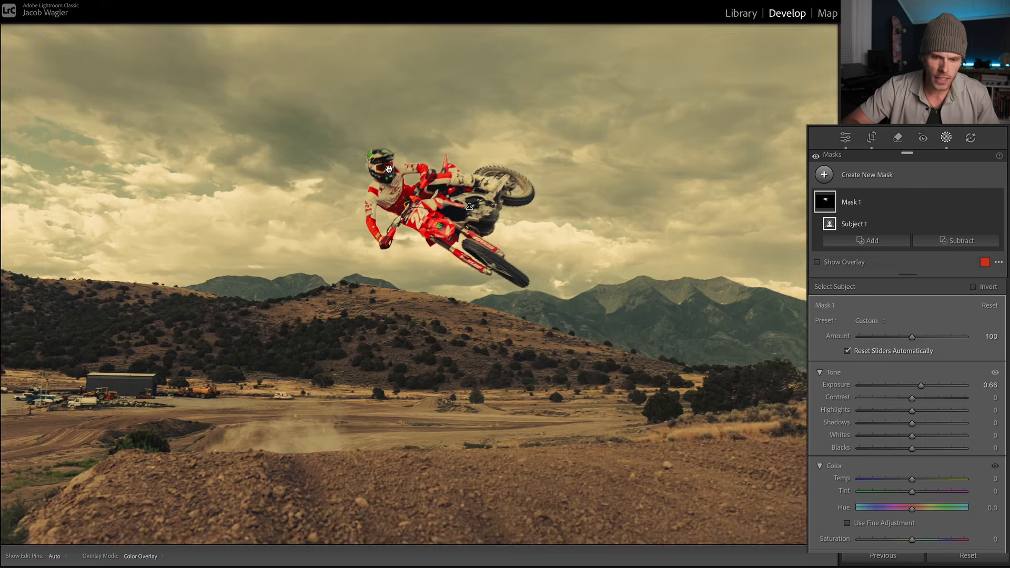
left_click(388, 168)
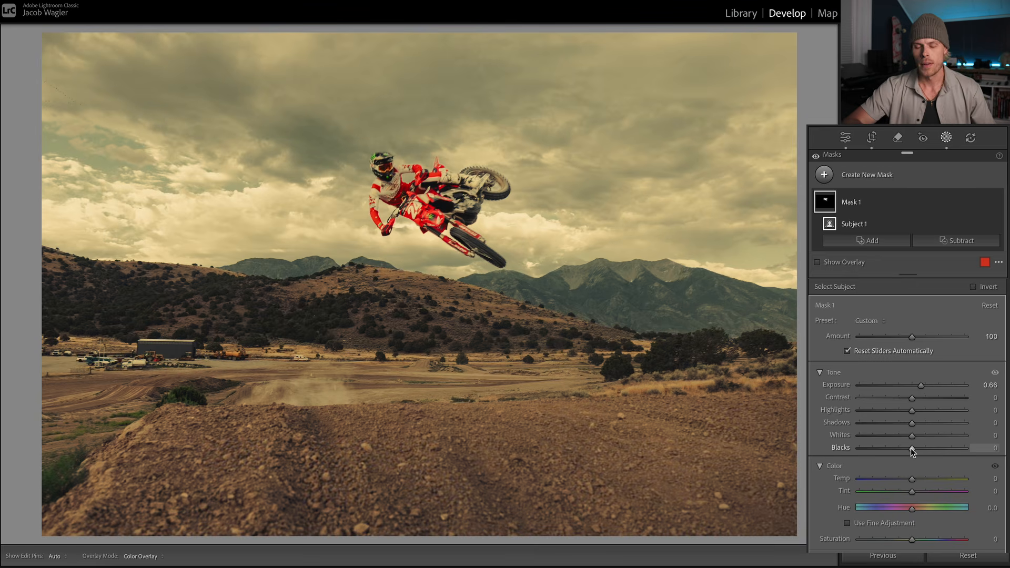
left_click_drag(909, 447, 898, 447)
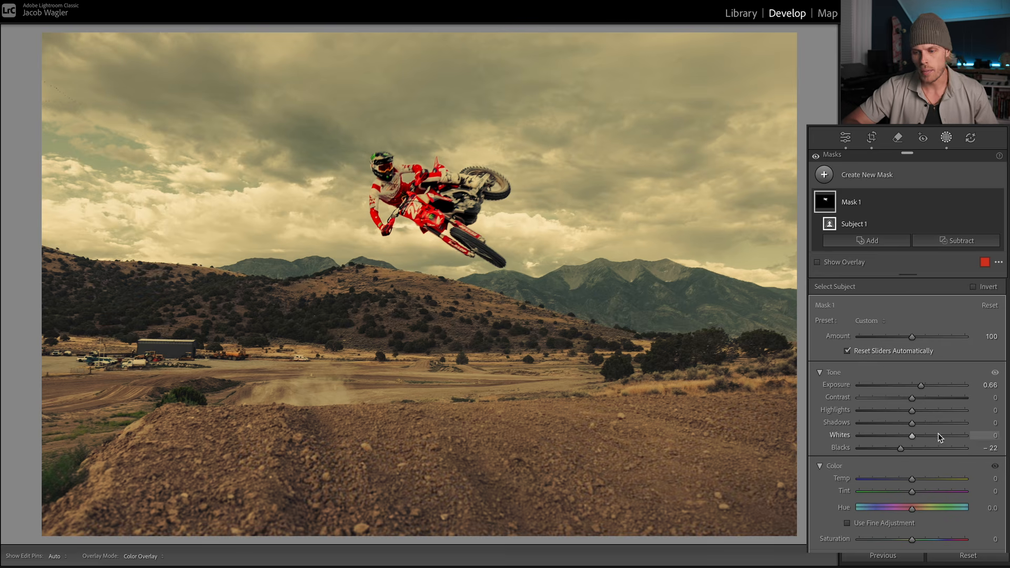
mouse_move(912, 422)
left_mouse_down()
mouse_move(942, 422)
mouse_move(916, 423)
left_mouse_up()
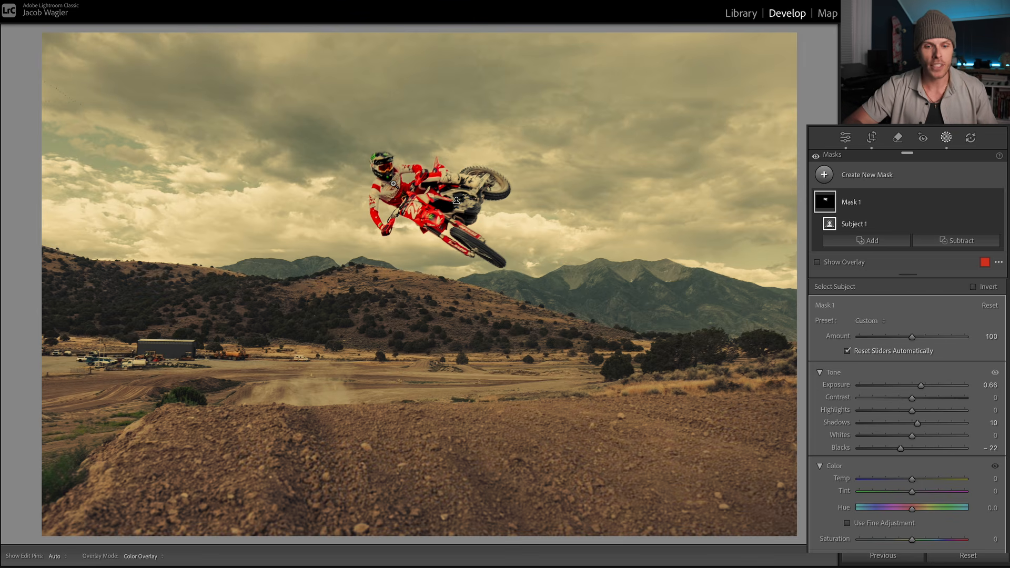
Step: Examine how the brightened rider fits with the surrounding sky, hills and dirt foreground
left_click(394, 184)
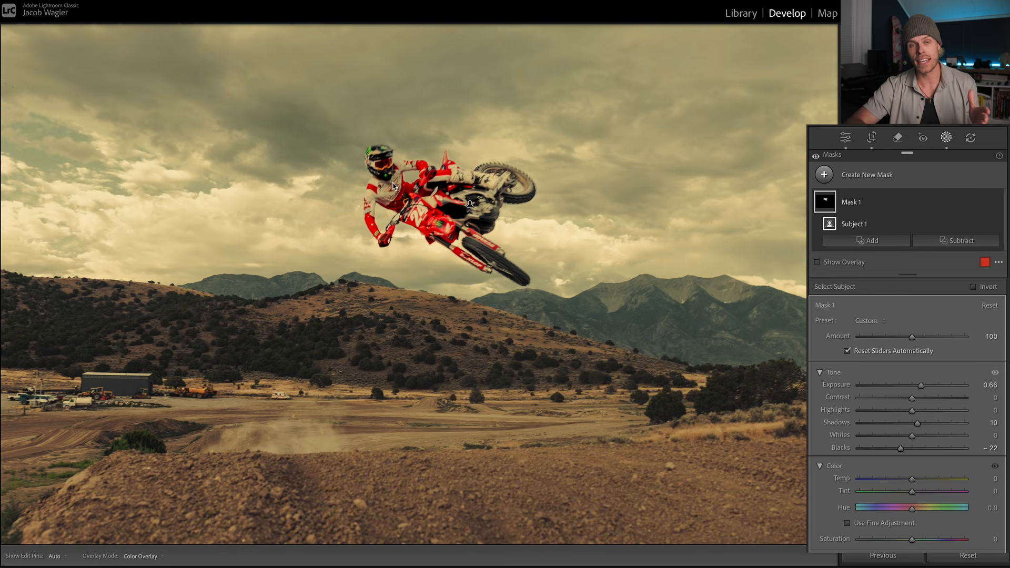
left_click_drag(241, 216, 374, 247)
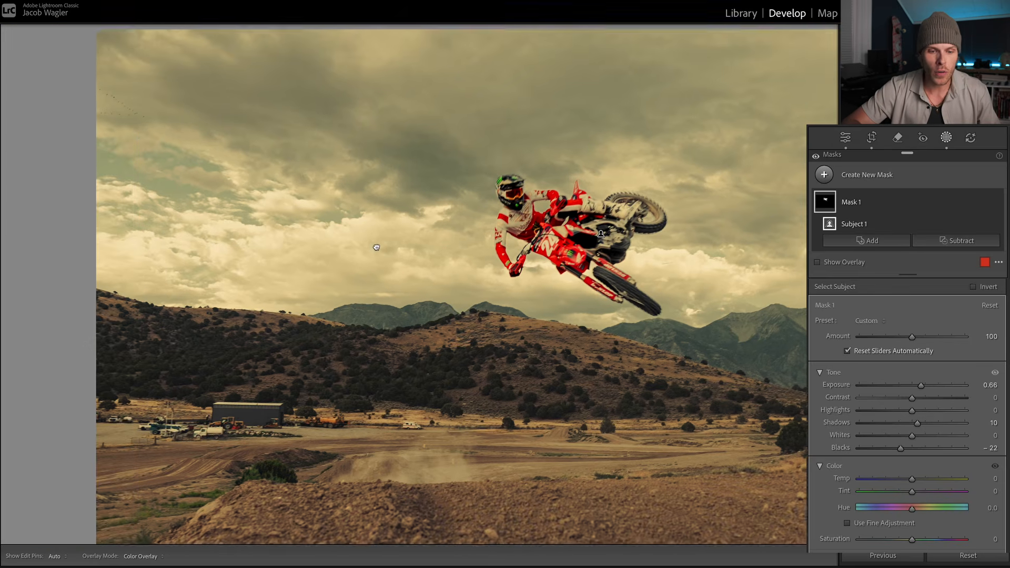
left_click_drag(307, 315, 210, 317)
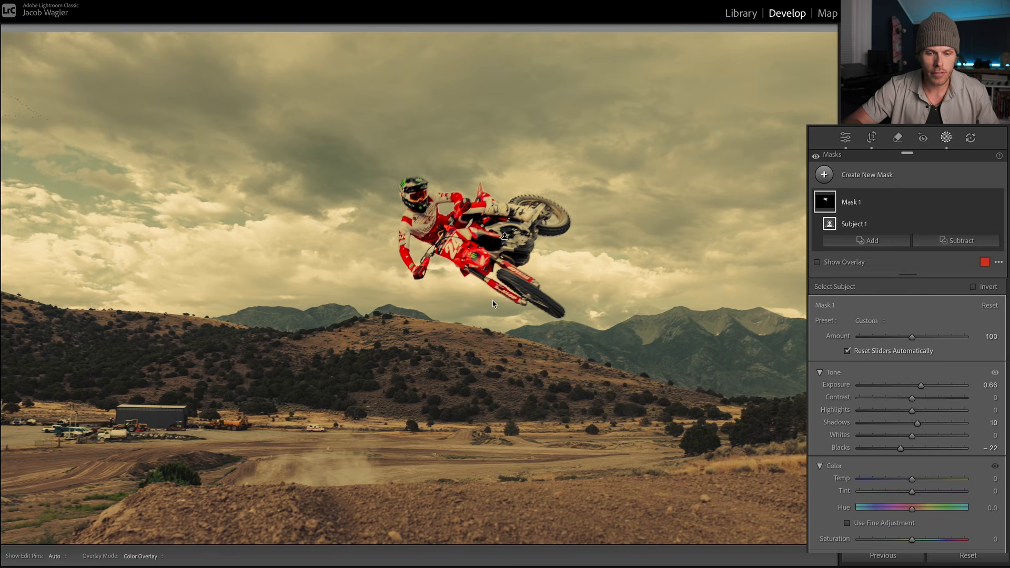
left_click_drag(433, 378, 435, 328)
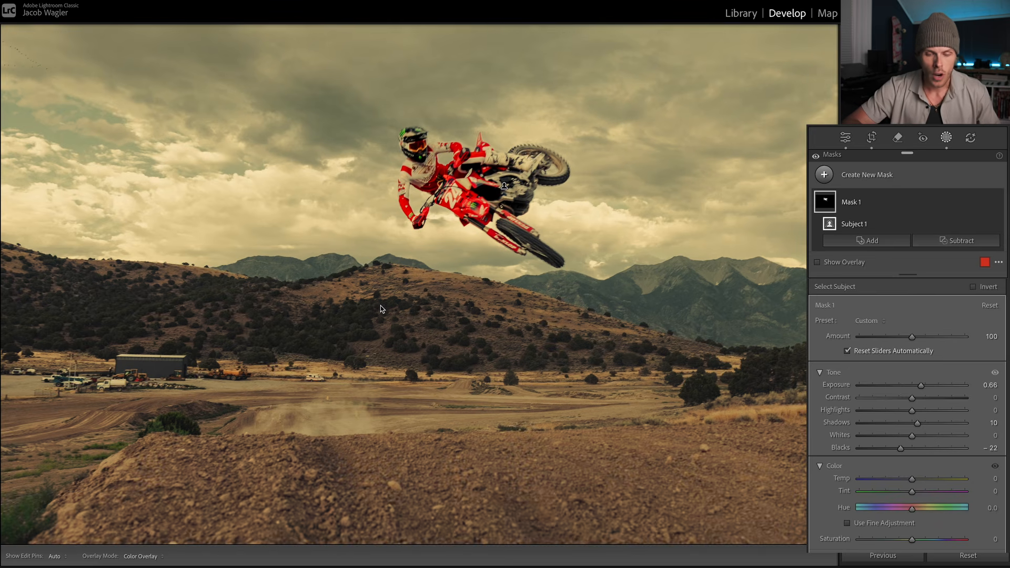
left_click_drag(423, 184, 422, 232)
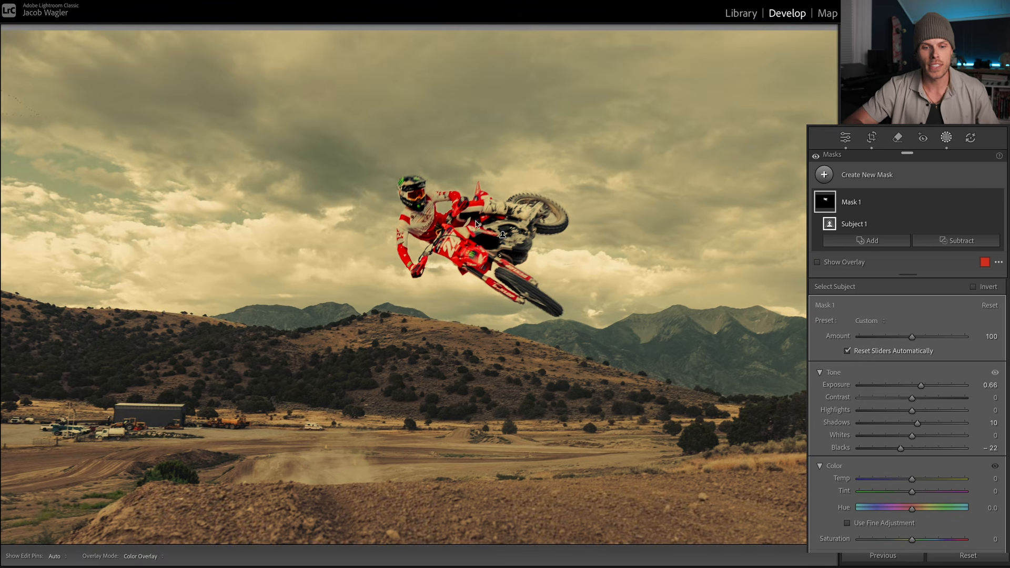
left_click(422, 233)
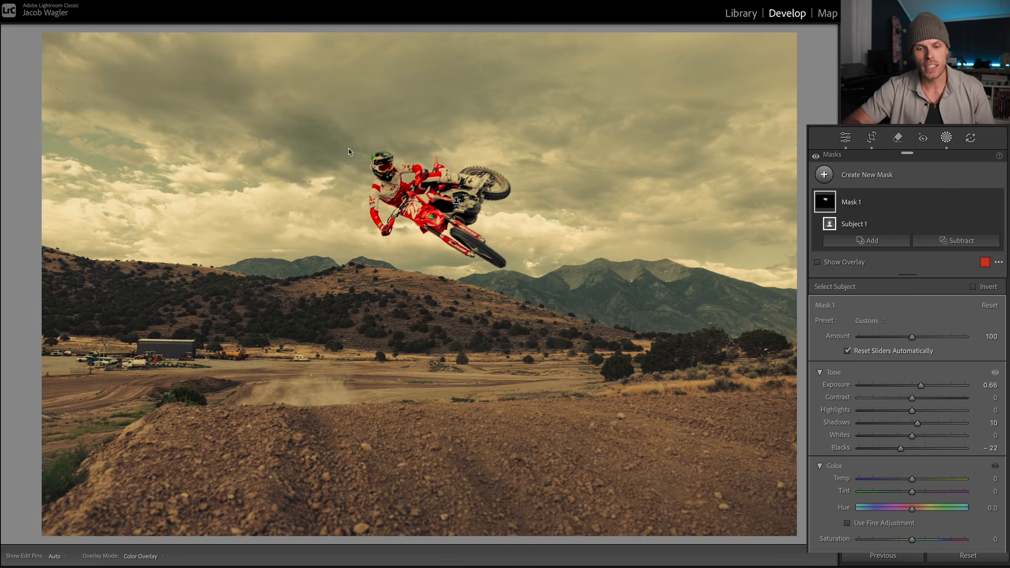
left_click(458, 463)
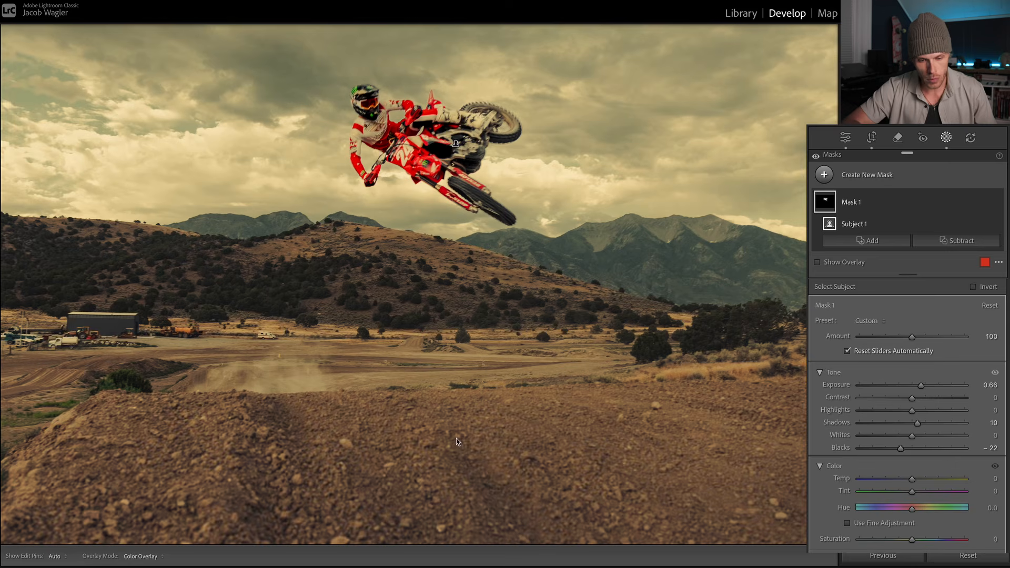
left_click(425, 420)
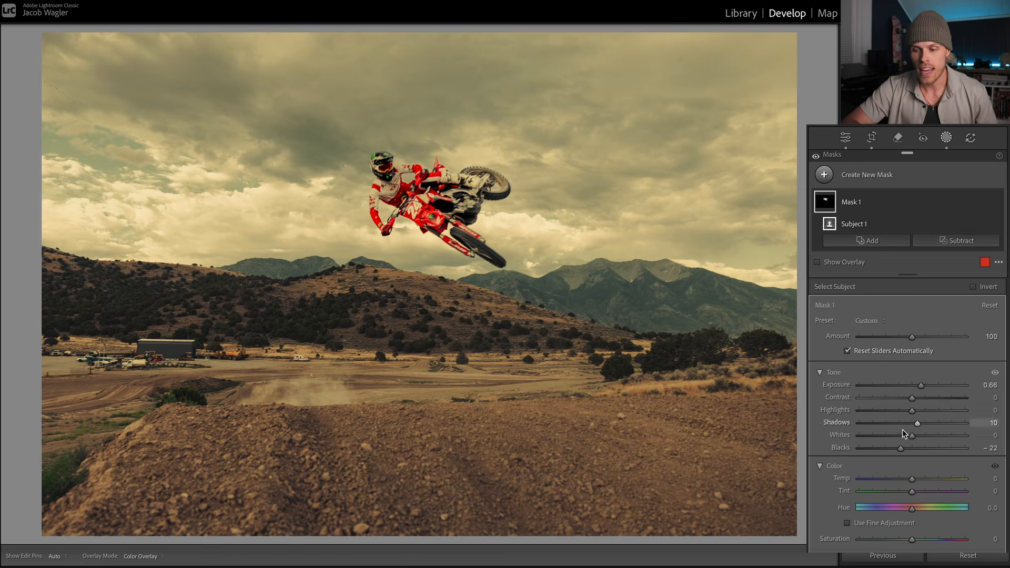
Step: Reset the subject mask's Shadows, Exposure and Blacks to their defaults
double_click(918, 424)
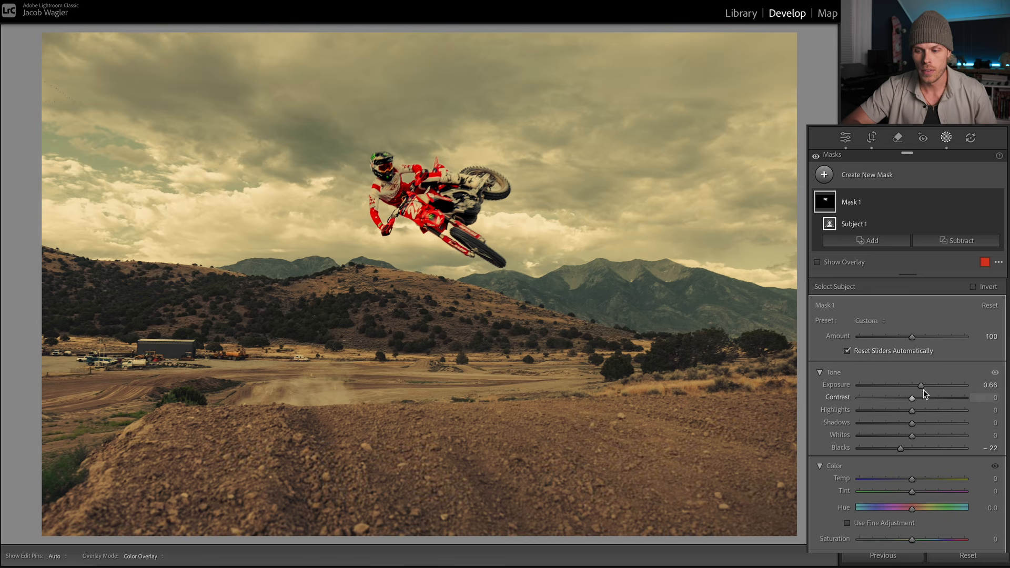
double_click(920, 385)
double_click(901, 448)
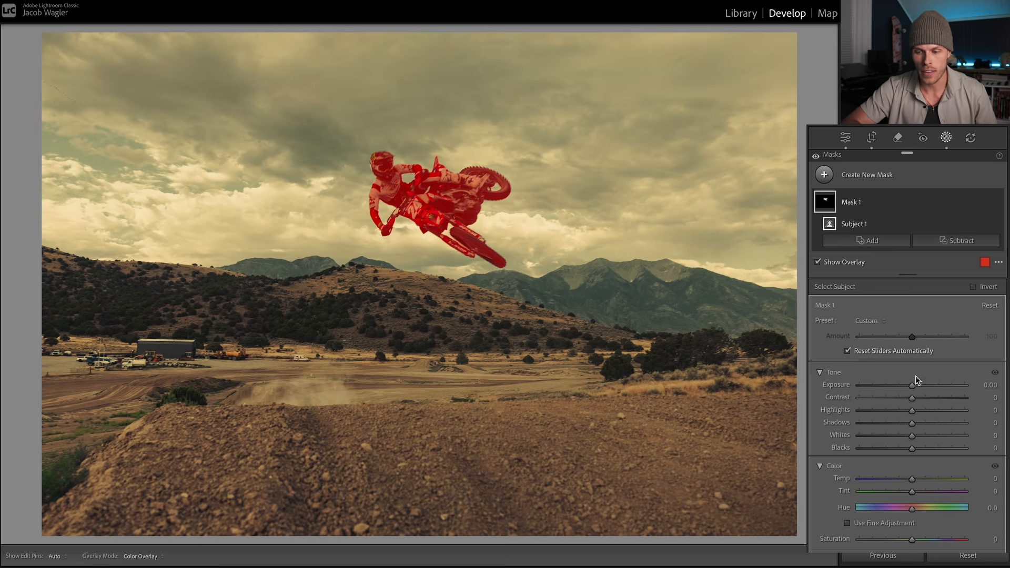
Step: Set the subject mask's Exposure to 0.37, Shadows to 23 and Blacks to -15
left_click_drag(912, 387, 917, 388)
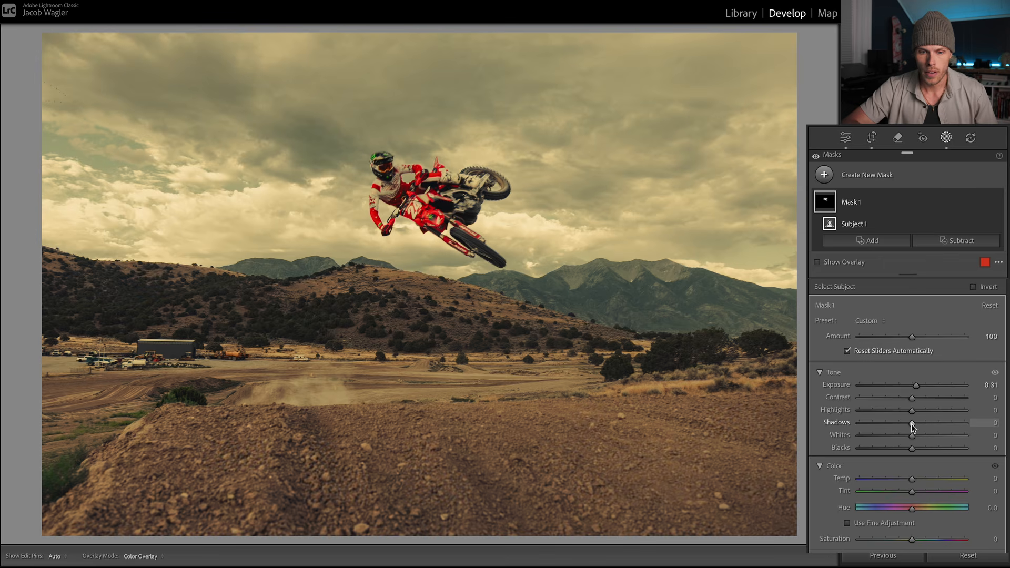
left_click_drag(910, 423, 904, 451)
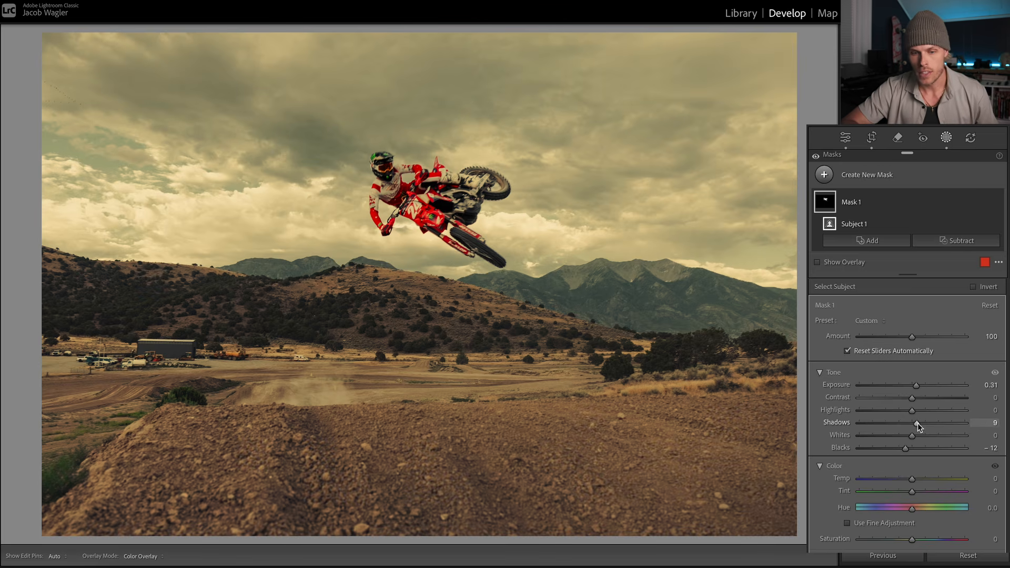
left_click_drag(917, 423, 920, 423)
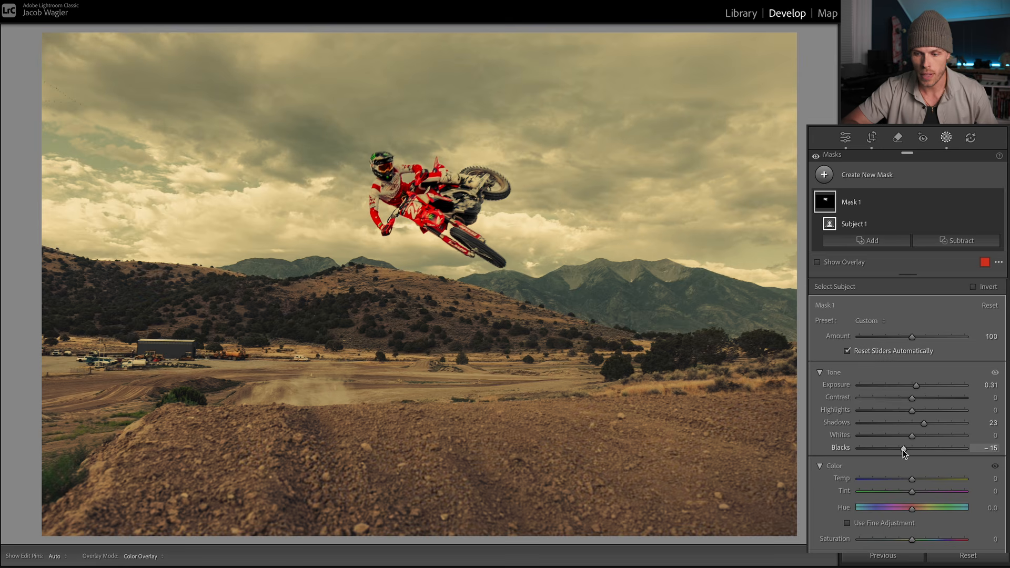
left_click_drag(916, 386, 917, 385)
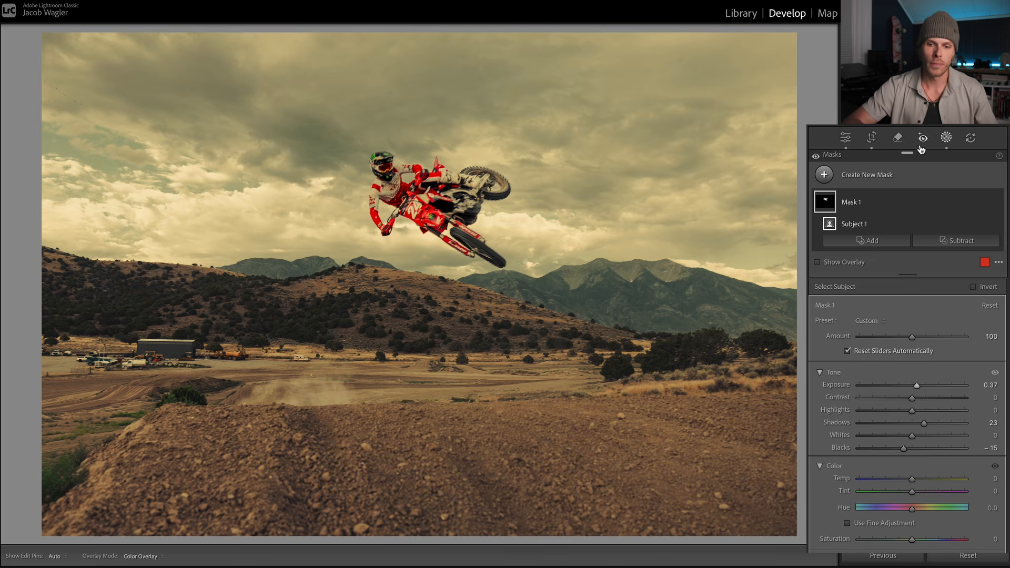
Step: Compare the photo with Mask 1 hidden and shown, and reduce the mask's Shadows to 15
left_click(997, 202)
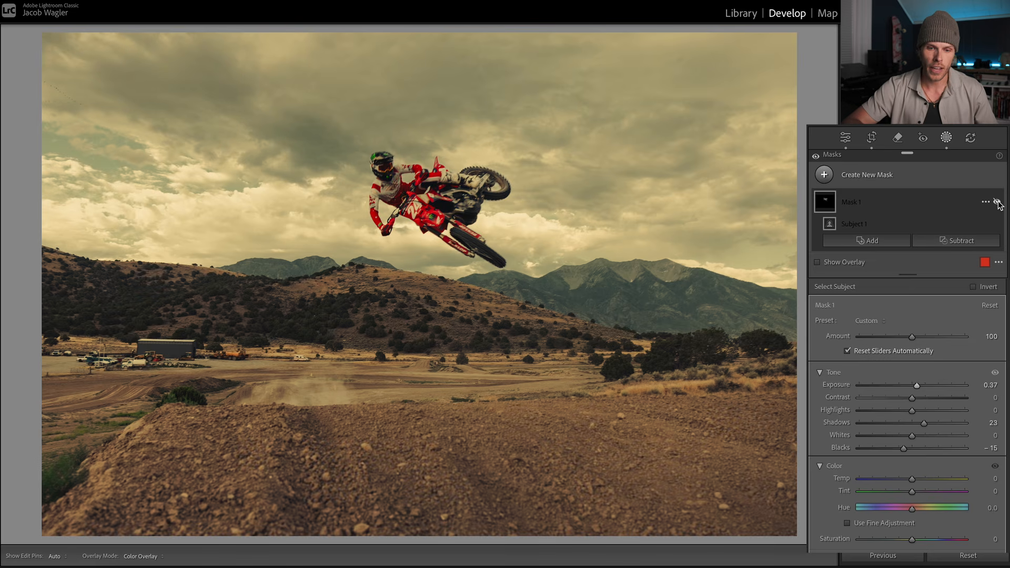
left_click(997, 202)
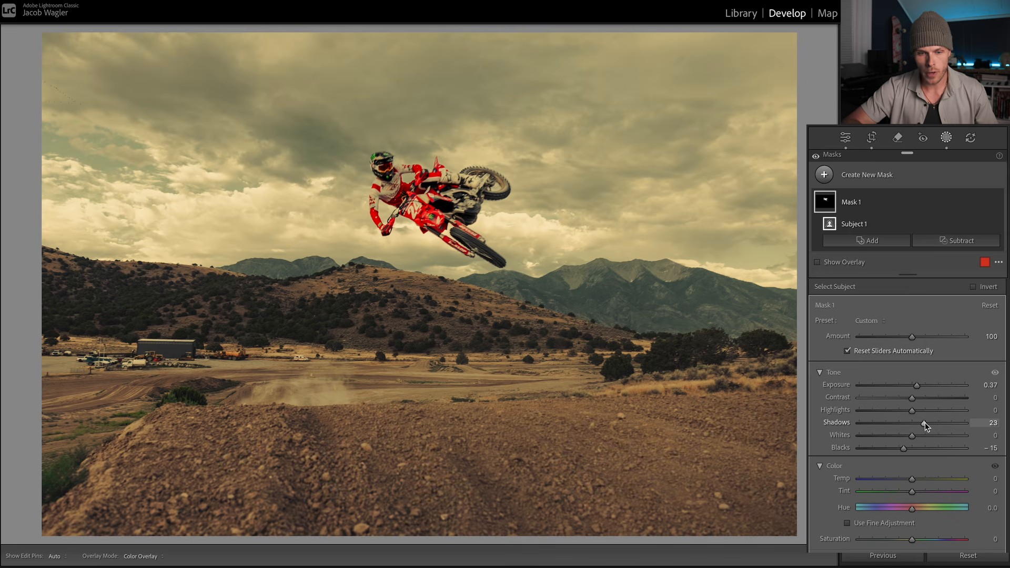
left_click_drag(924, 422, 919, 422)
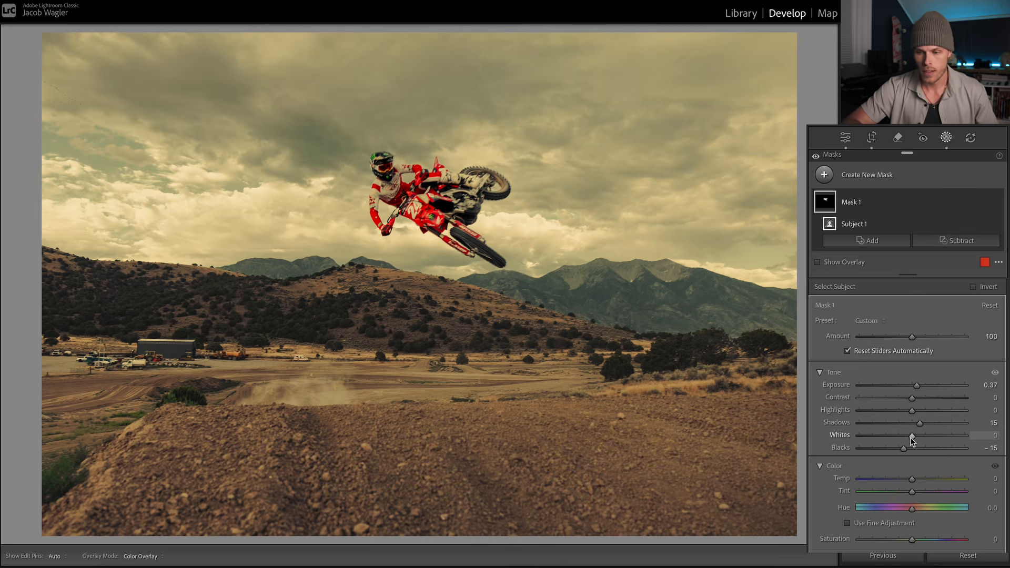
Step: Set the subject mask's Whites to -15 and Exposure to 0.43, and compare the photo with Mask 1 hidden and shown
left_click_drag(910, 436, 901, 435)
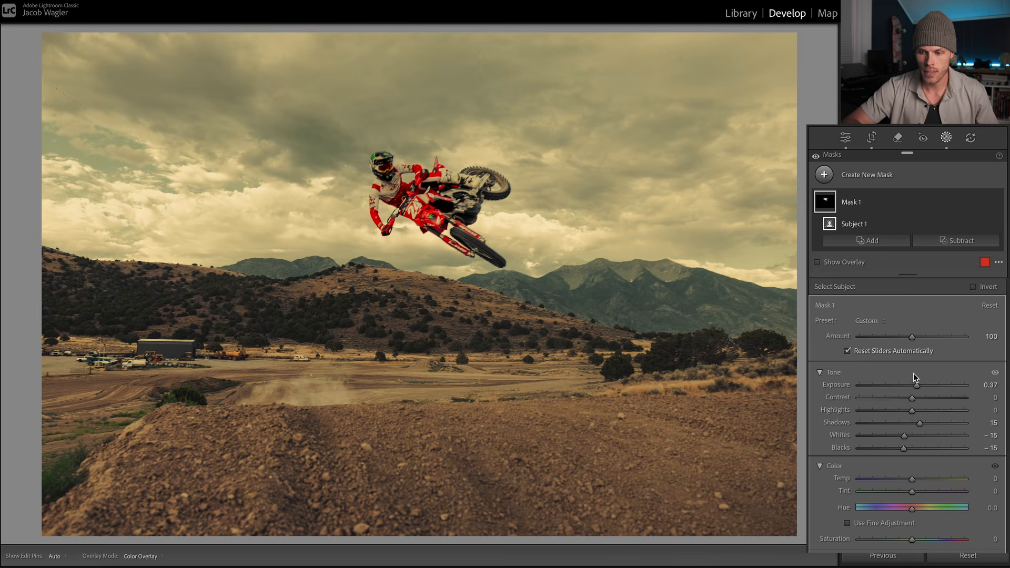
left_click_drag(917, 384, 919, 386)
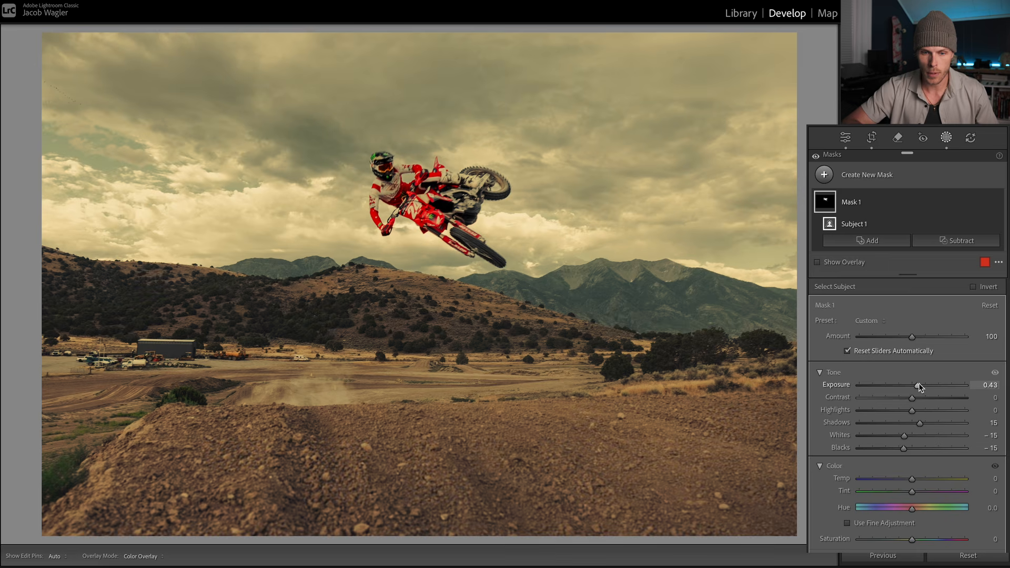
left_click(996, 203)
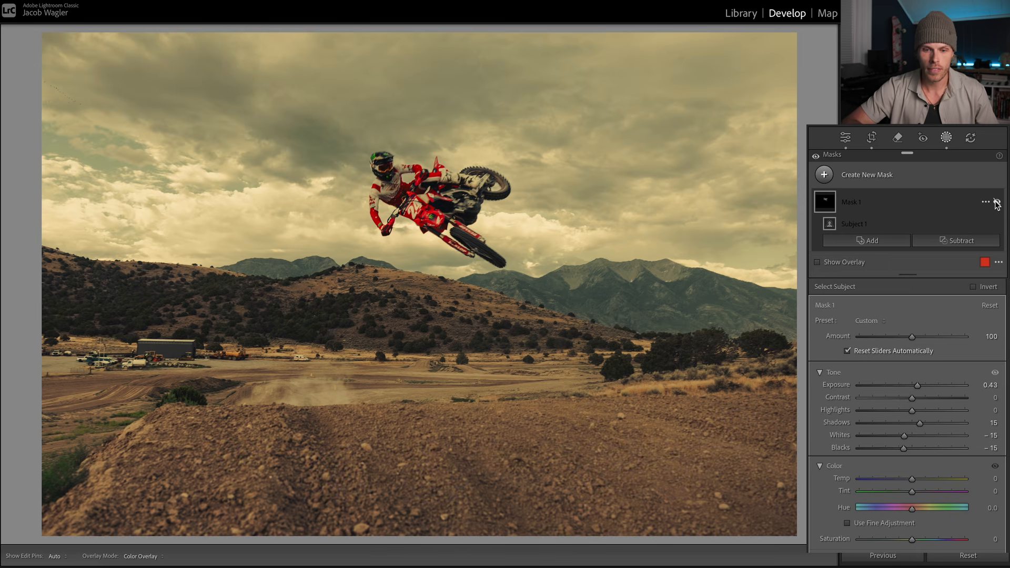
left_click(996, 203)
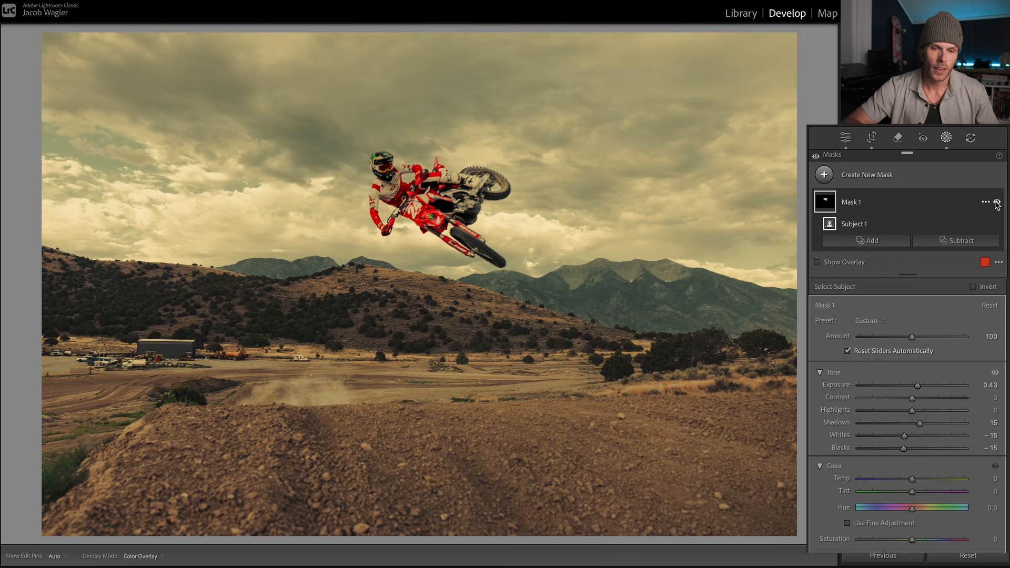
Step: Try the subject mask's Clarity at 64, check the rider up close, and settle on a Clarity of 14
left_click(404, 160)
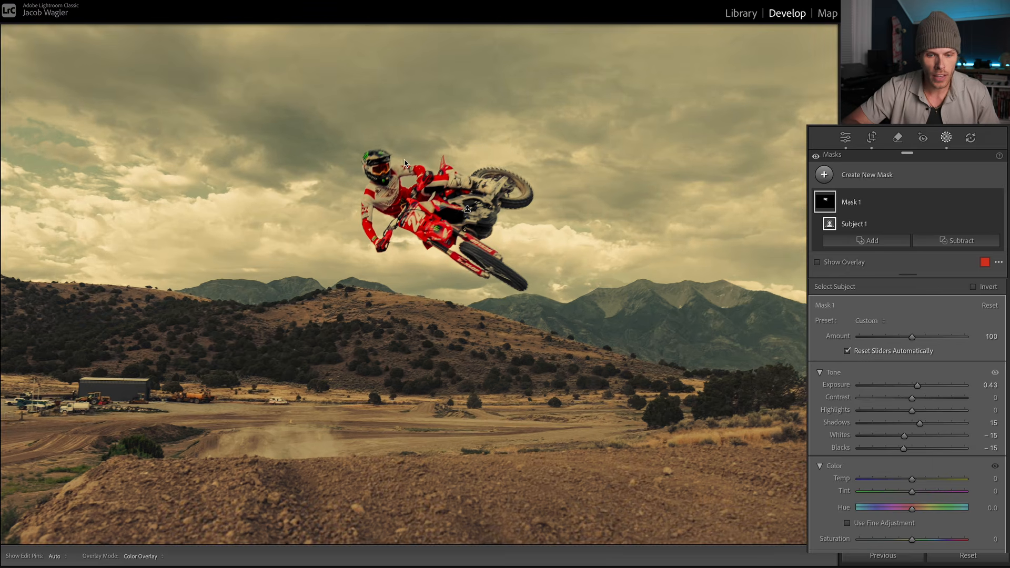
key("super+equal")
left_click_drag(397, 178, 507, 269)
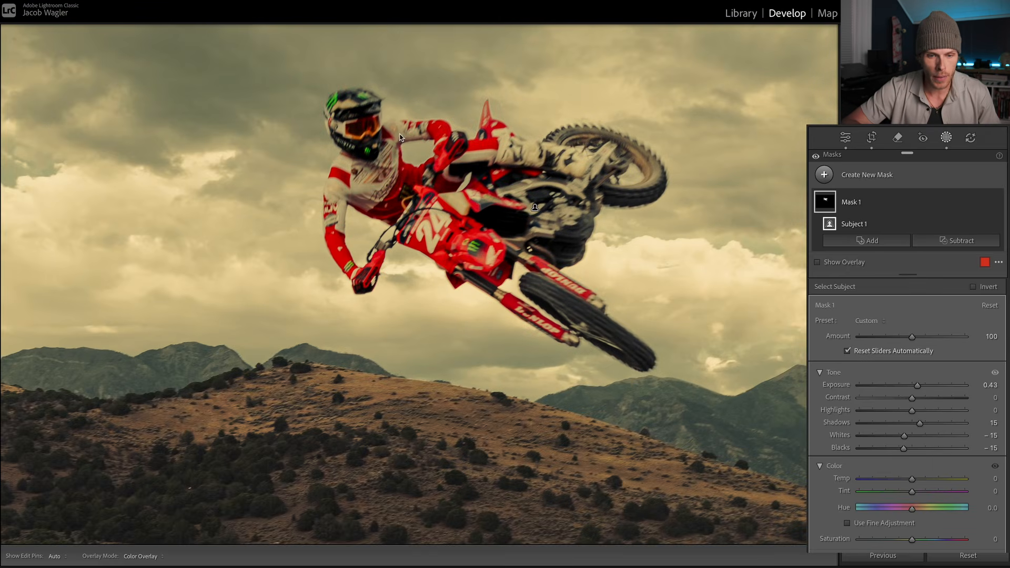
scroll(323, 435, "down", 5)
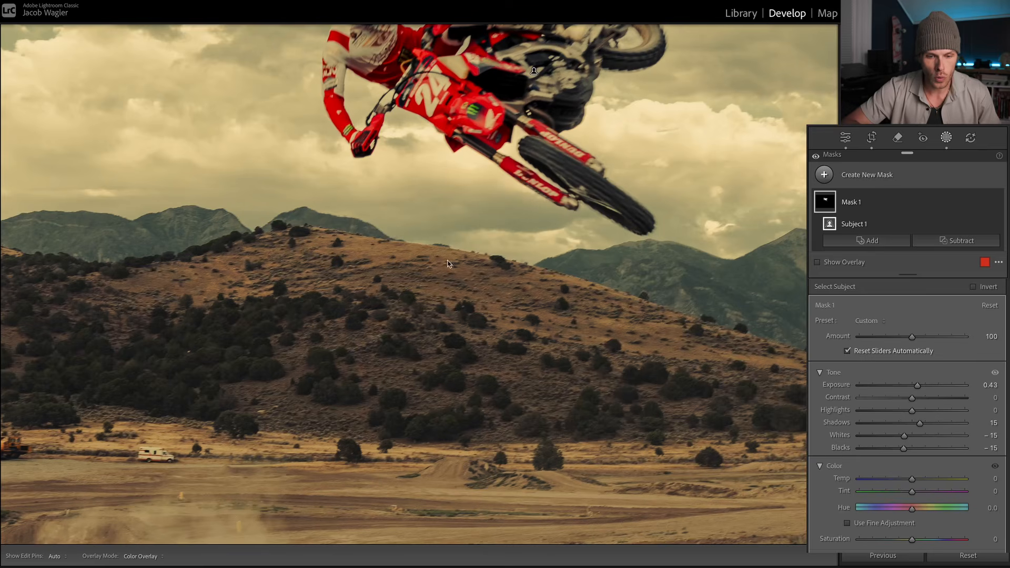
left_click(308, 415)
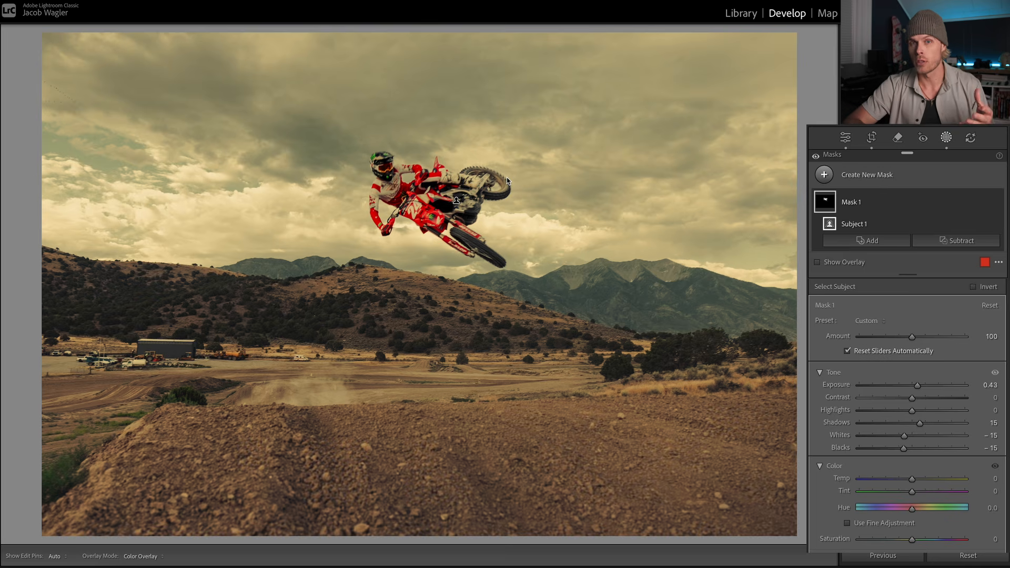
scroll(866, 516, "down", 2)
scroll(866, 516, "down", 5)
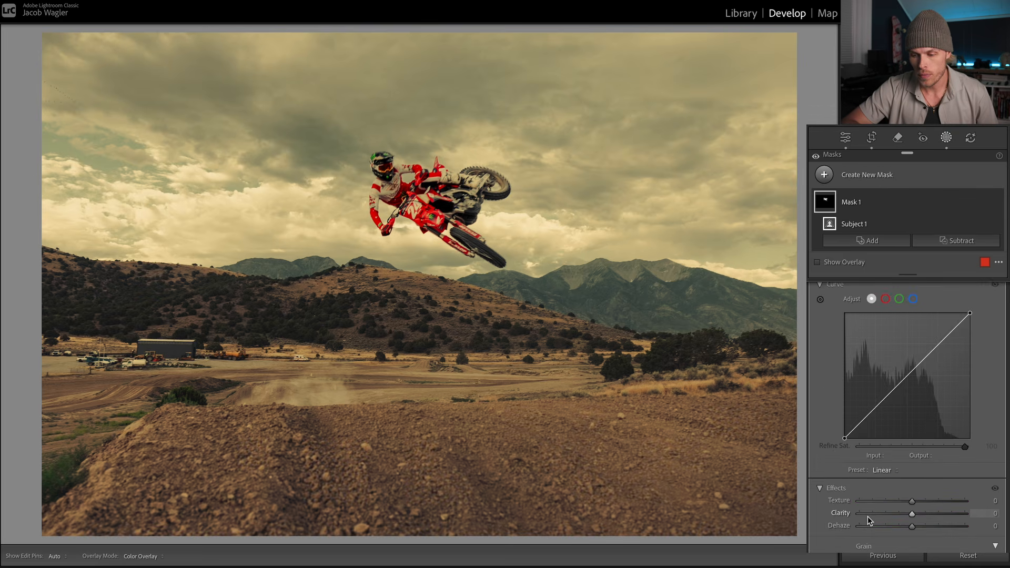
left_click_drag(912, 499, 946, 499)
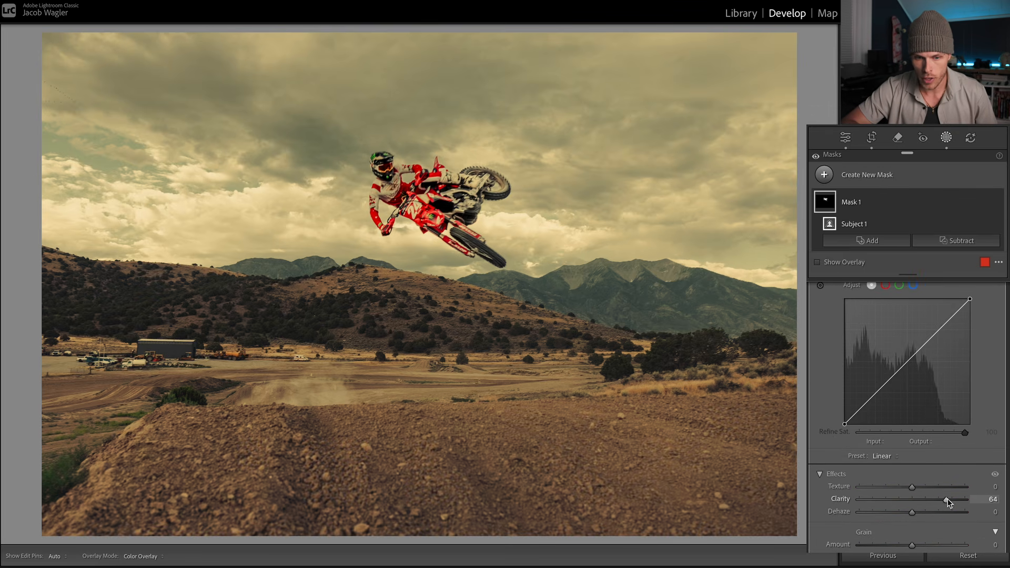
left_click(410, 213)
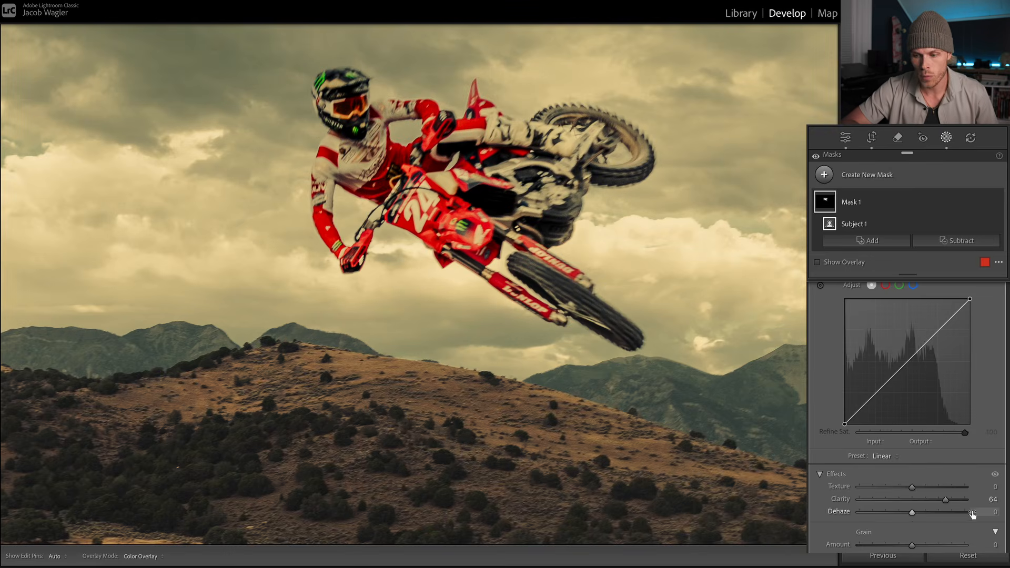
double_click(945, 501)
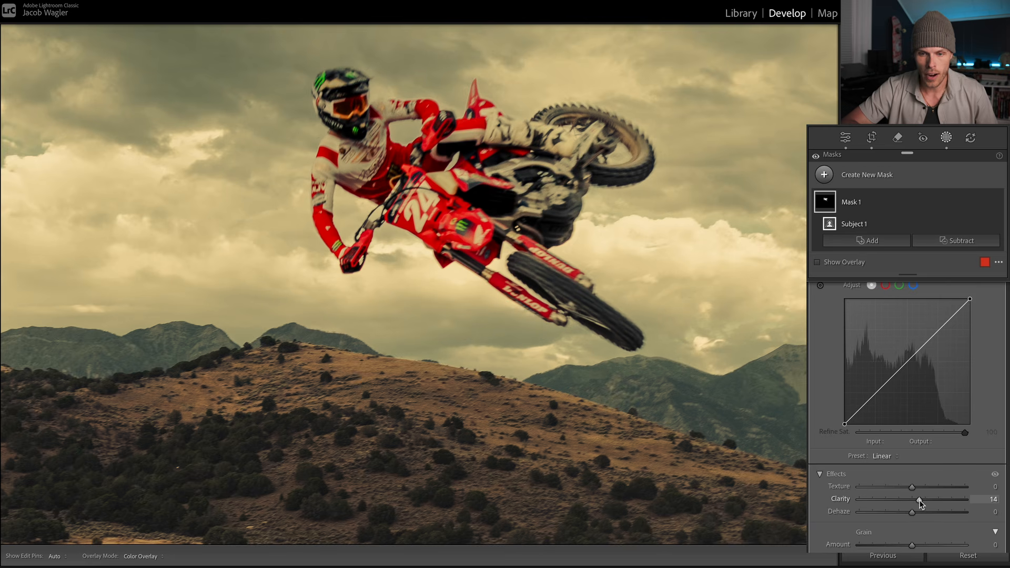
left_click(553, 279)
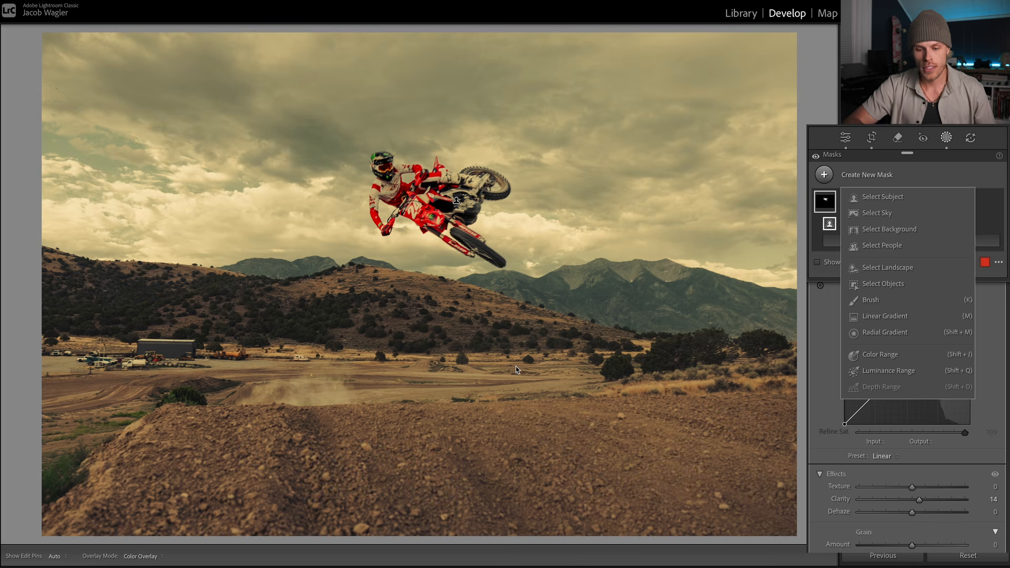
Step: Add a linear gradient mask fading upward from below the photo, and shift it down to concentrate on the dirt foreground
left_click(890, 316)
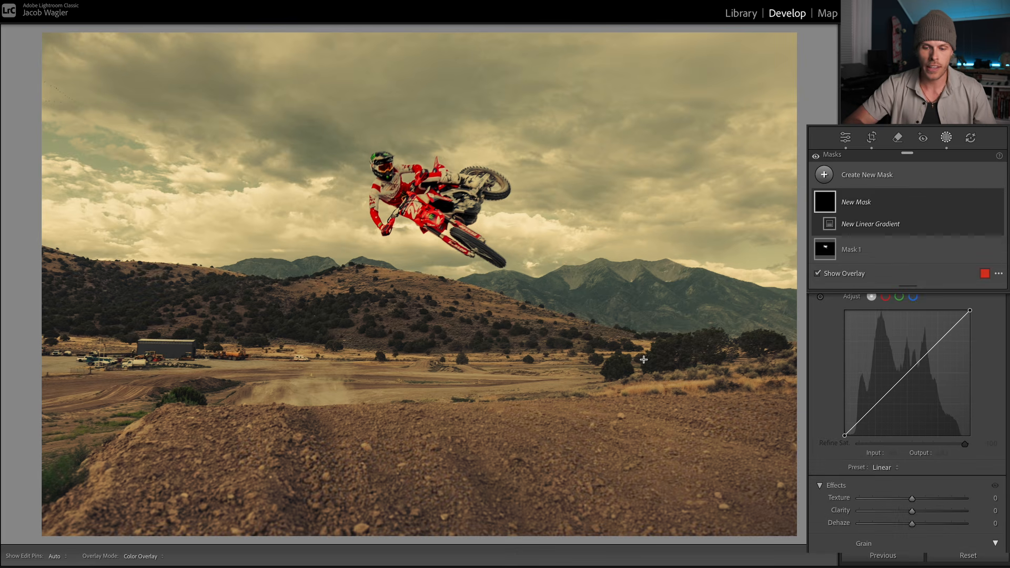
key("ctrl+minus")
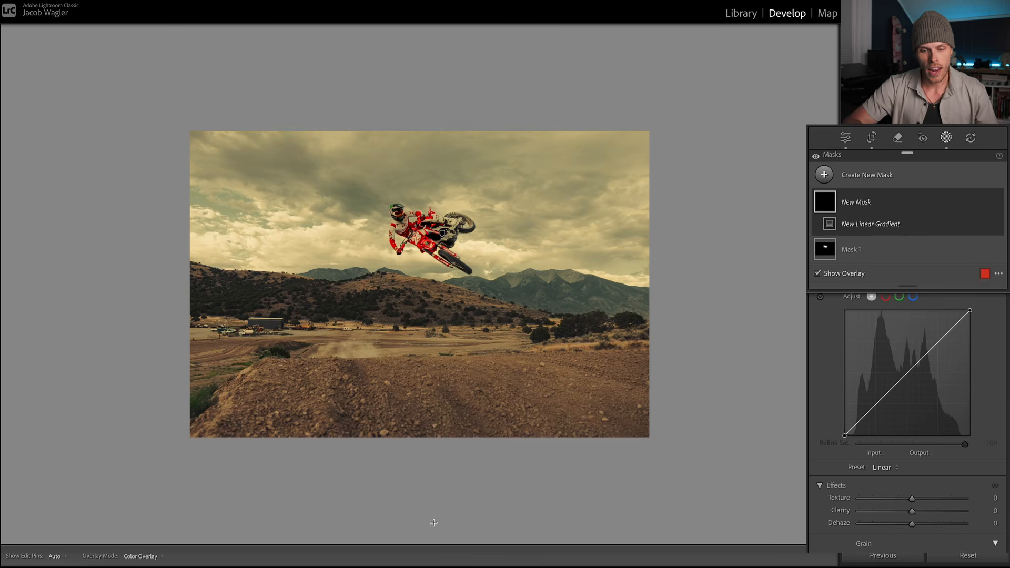
left_click_drag(433, 528, 426, 205)
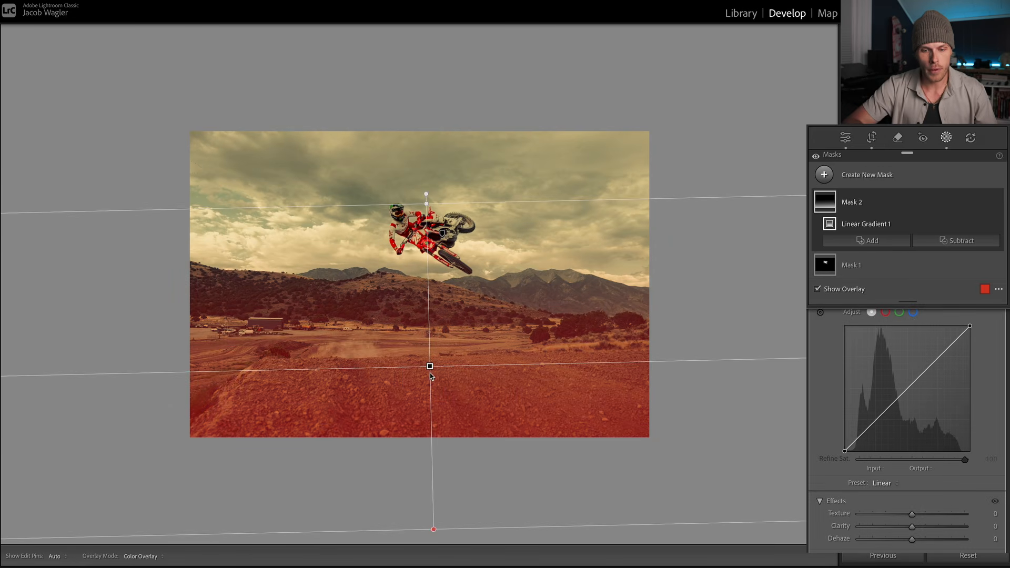
left_click_drag(429, 368, 451, 426)
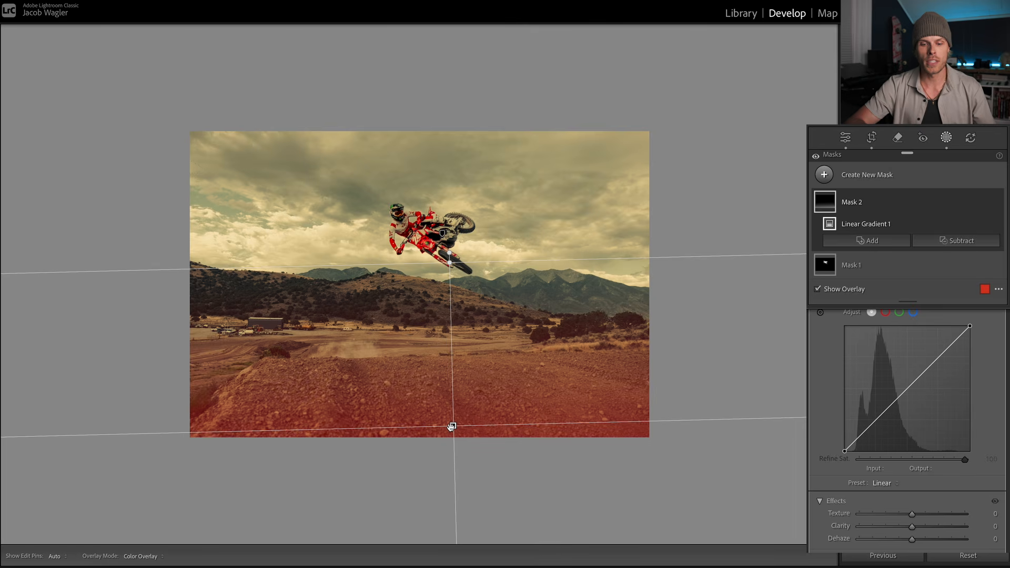
key("super+equal")
key("super+equal")
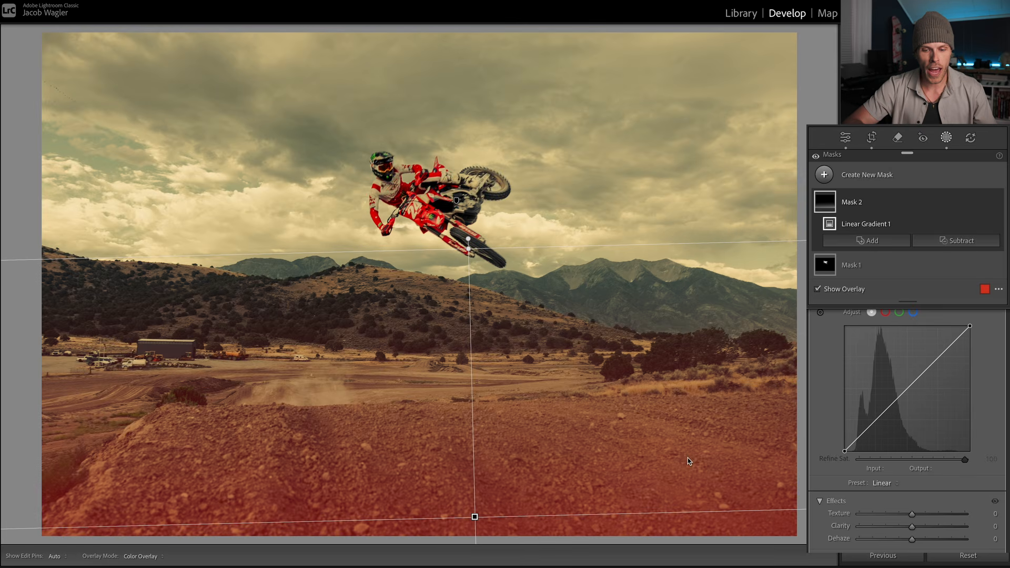
Step: Darken the foreground gradient with Exposure -0.89, Shadows -43 and Blacks -75
key("super+minus")
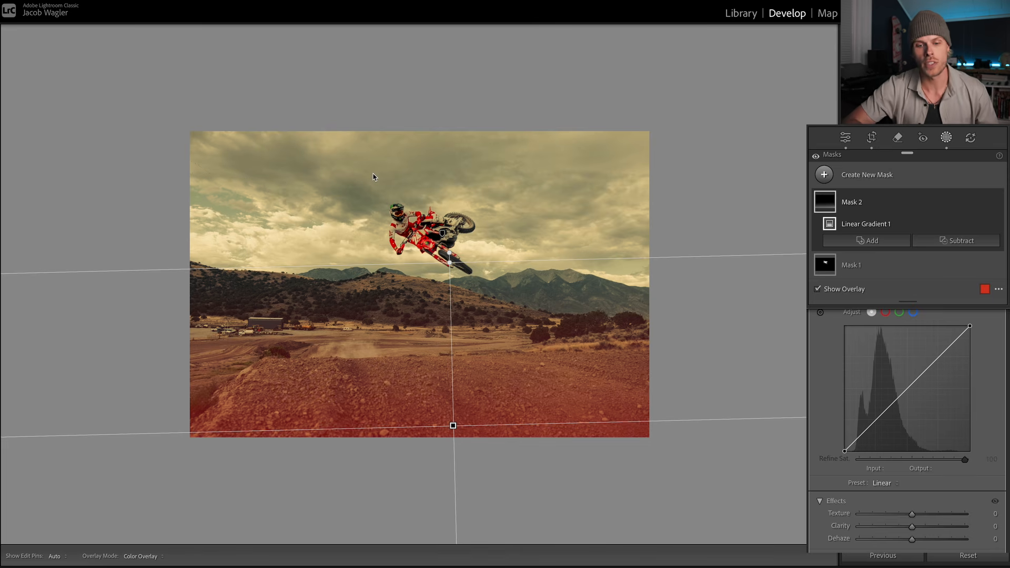
key("super+equal")
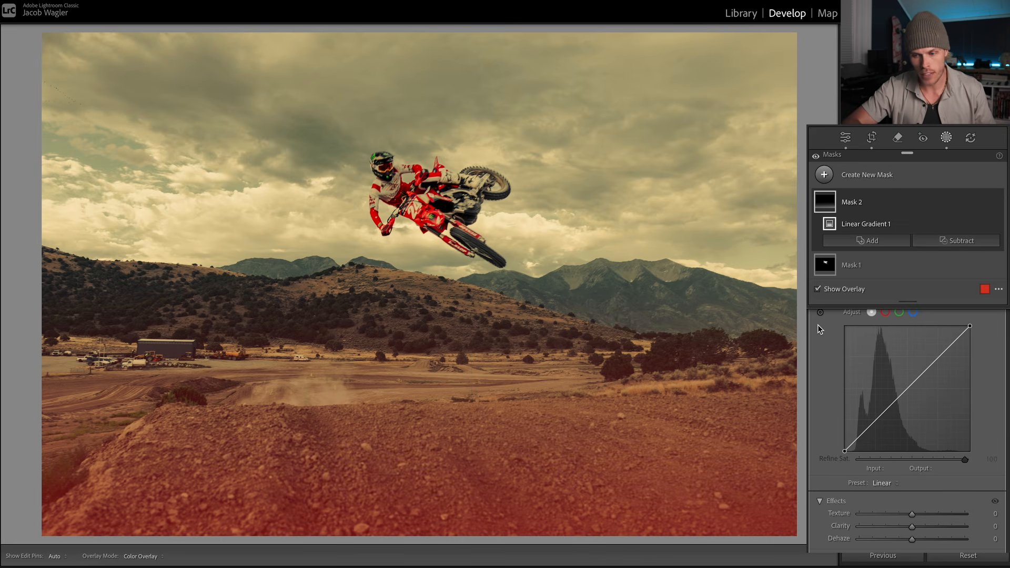
scroll(853, 444, "up", 10)
left_click_drag(912, 412, 902, 414)
left_click_drag(912, 475, 888, 450)
left_click_drag(902, 412, 899, 416)
Step: Tilt the foreground gradient slightly and lower its fading edge from the motorcycle's front wheel to the hillside below
key("super+minus")
key("super+minus")
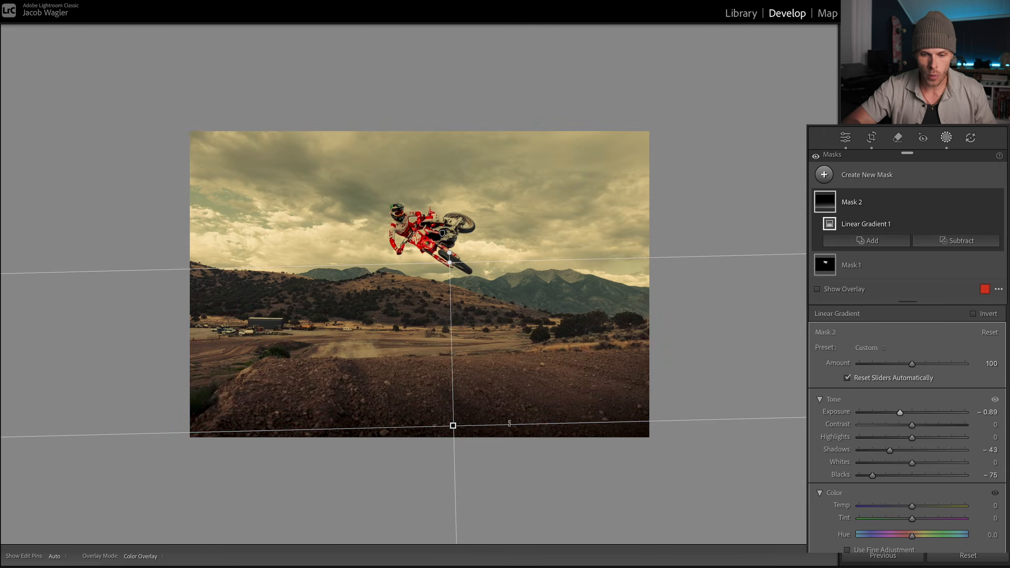
key("super+equal")
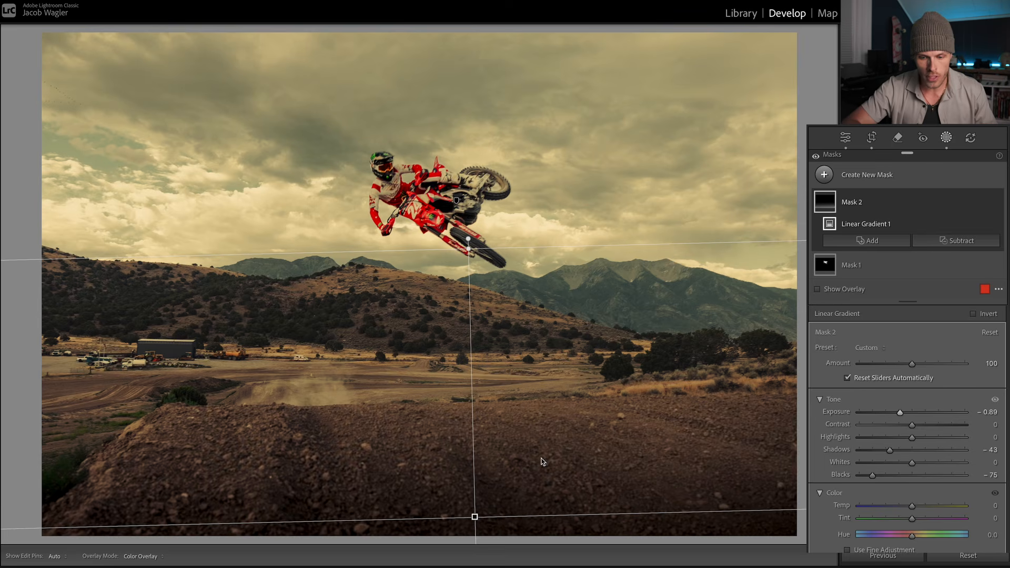
mouse_move(534, 516)
left_mouse_down()
mouse_move(546, 509)
mouse_move(528, 515)
left_mouse_up()
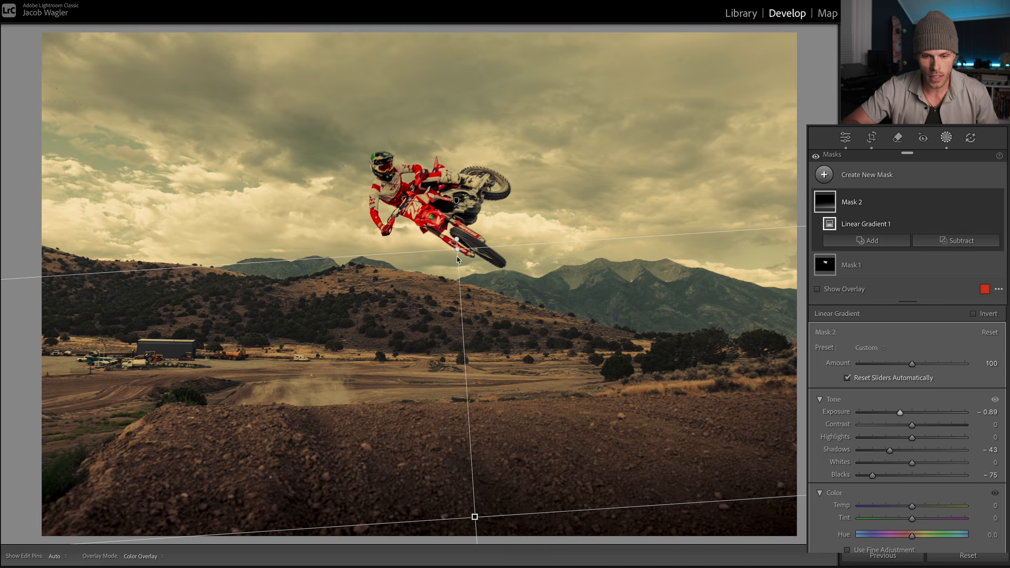
left_click_drag(456, 247, 468, 297)
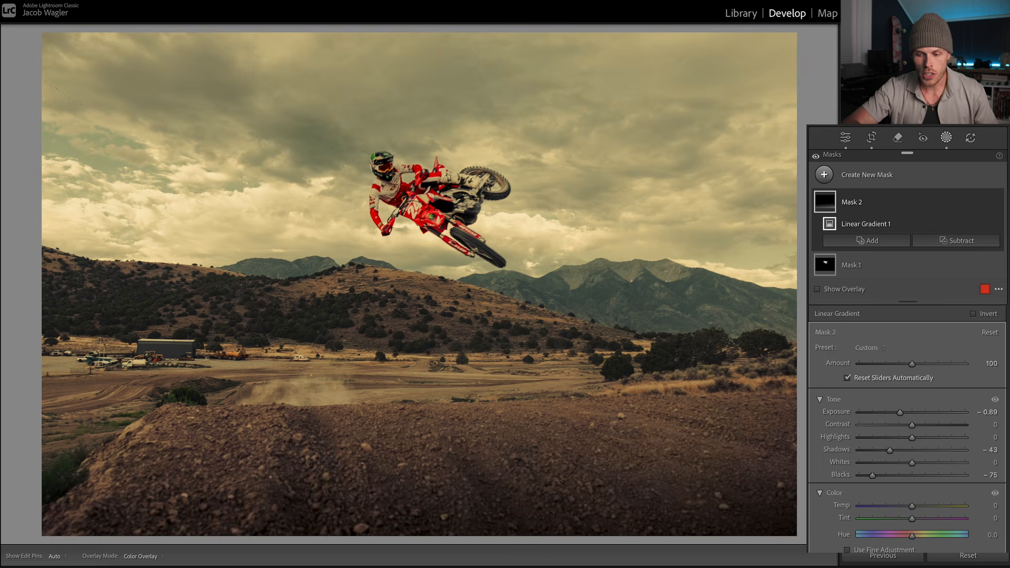
Step: Examine how the darkened dirt foreground blends into the track, trees and hills behind it
key("super+minus")
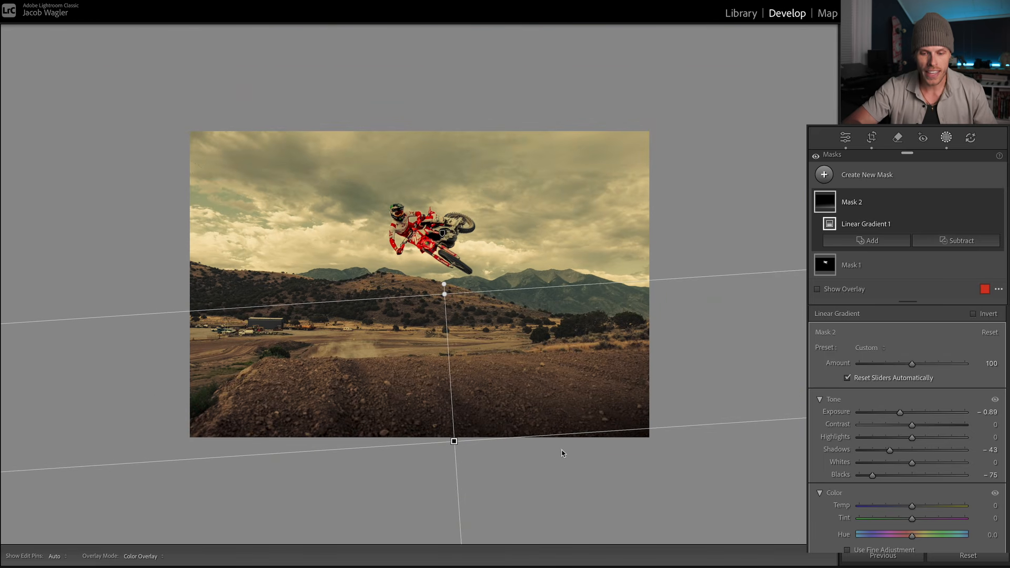
key("super+equal")
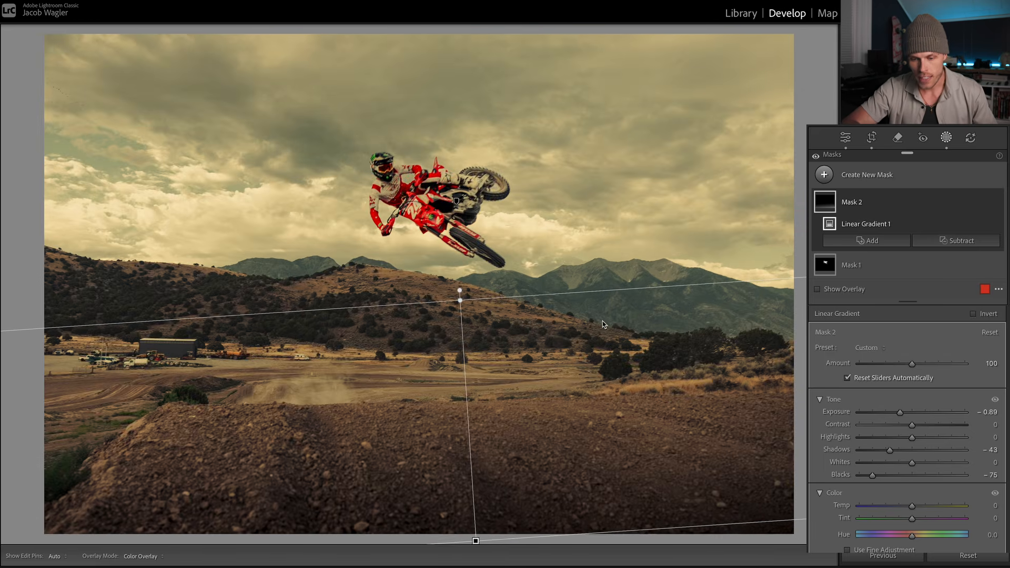
key("super+equal")
left_click_drag(666, 167, 580, 226)
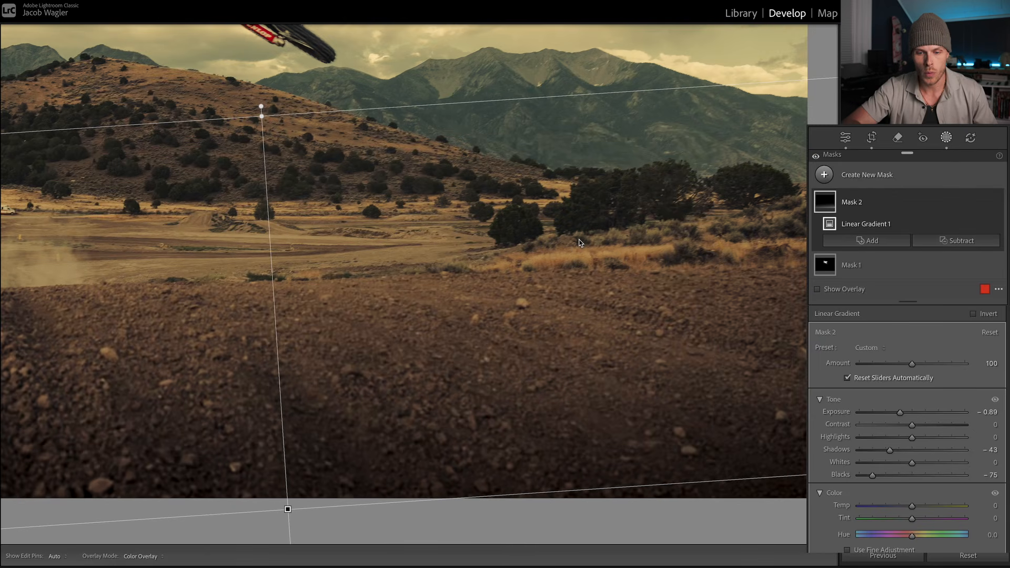
left_click_drag(375, 390, 426, 410)
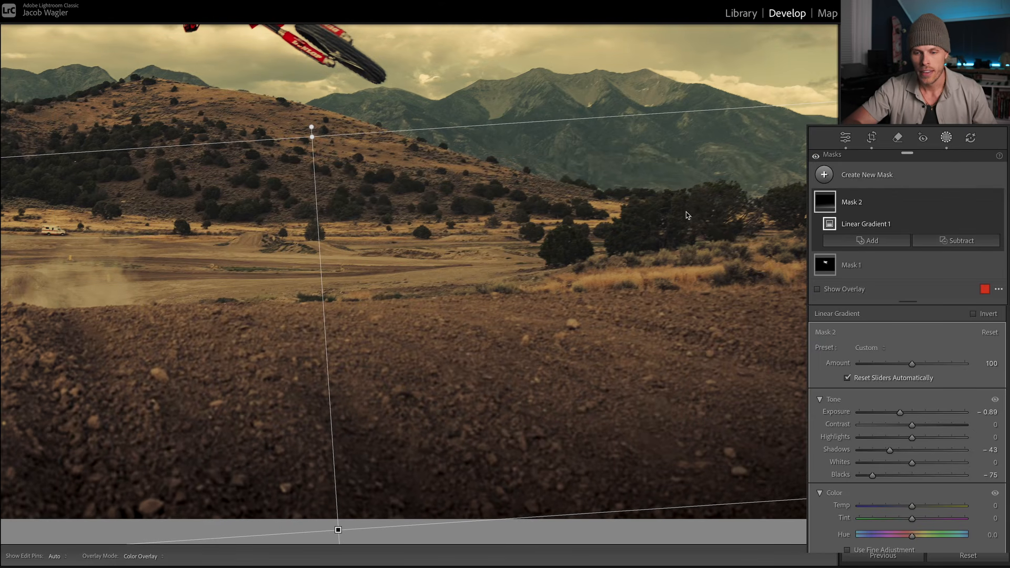
left_click_drag(686, 214, 625, 260)
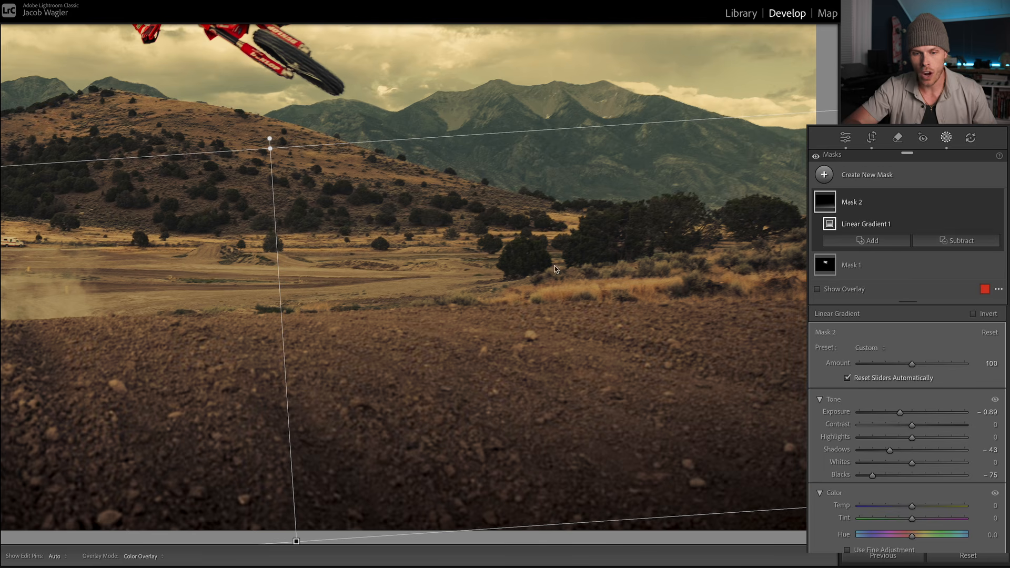
left_click_drag(320, 392, 417, 369)
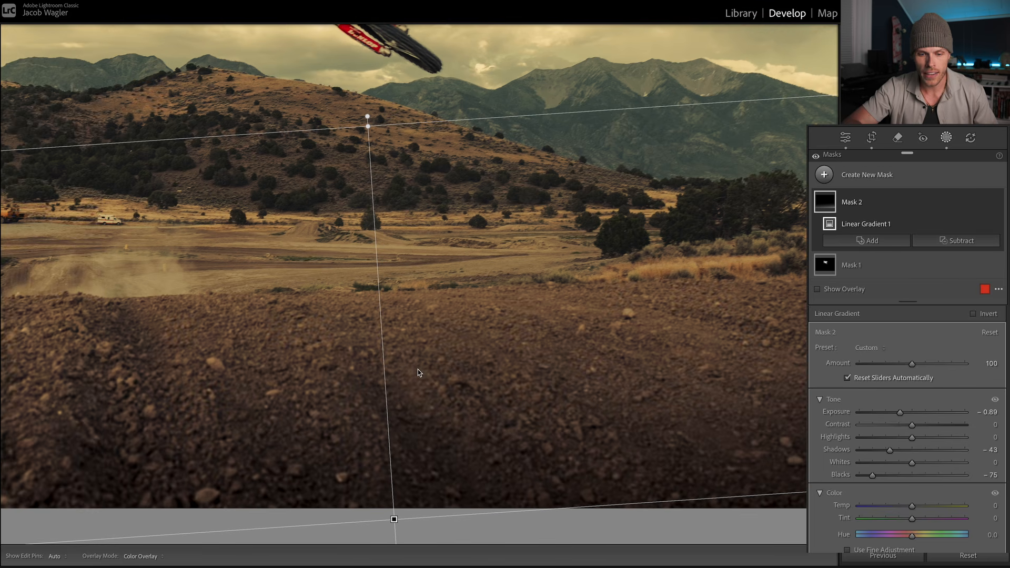
key("z")
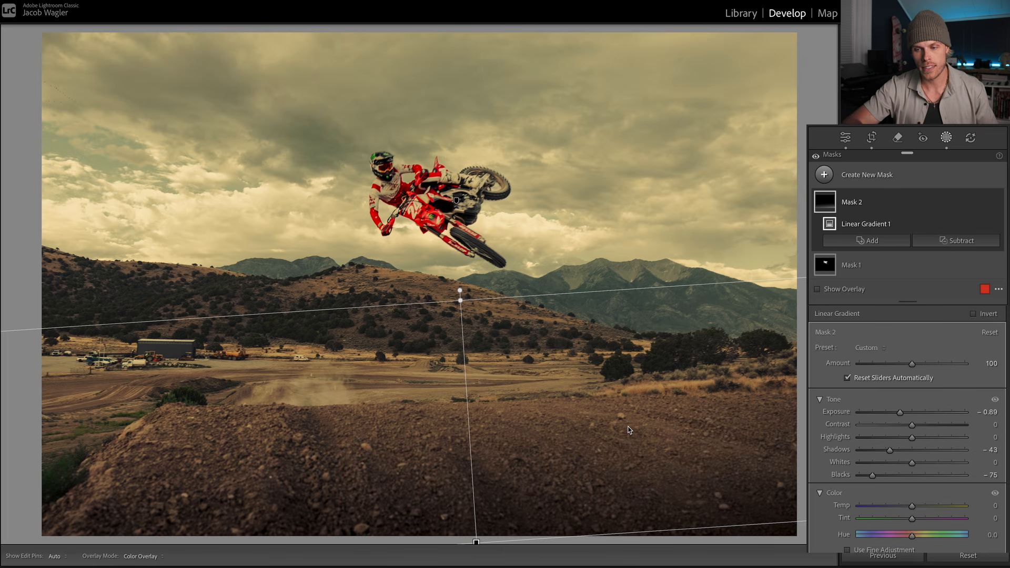
Step: Add a linear gradient mask over the sky, tilted toward the photo's upper-right corner, and set its Exposure to -2.89
left_click(821, 182)
left_click(873, 311)
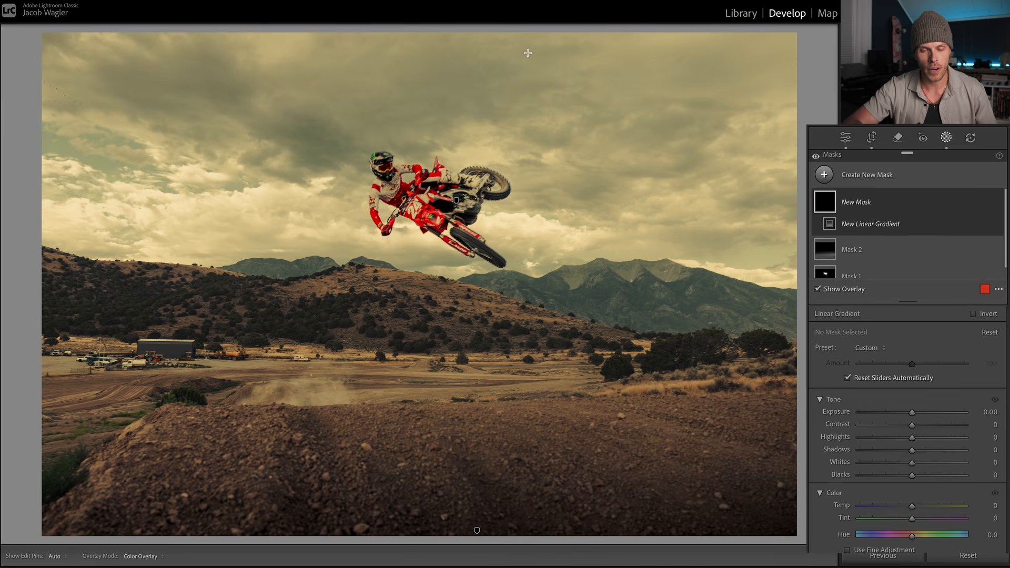
left_click_drag(527, 53, 495, 494)
left_click_drag(511, 269, 616, 124)
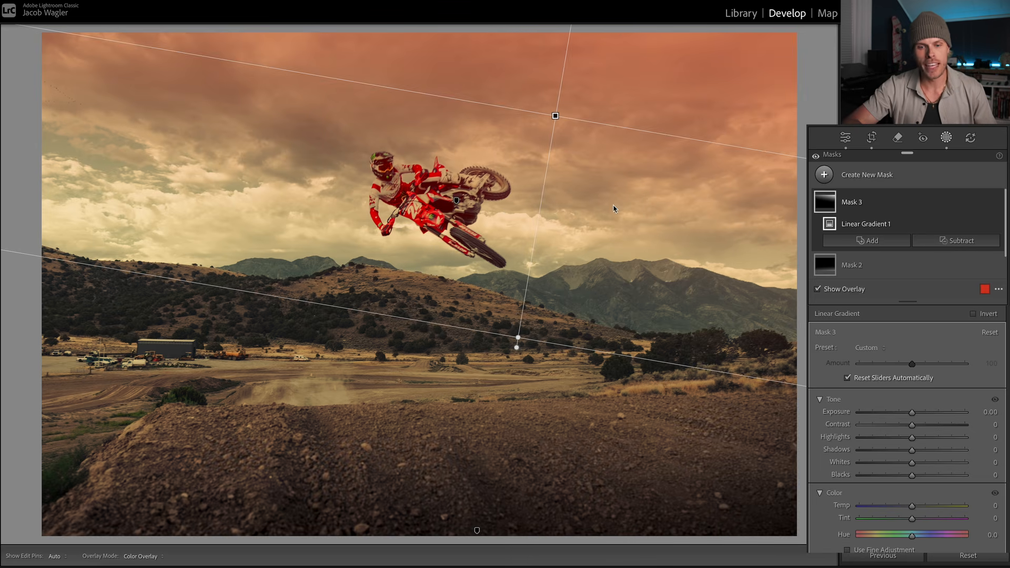
left_click_drag(554, 116, 583, 94)
left_click_drag(654, 109, 655, 132)
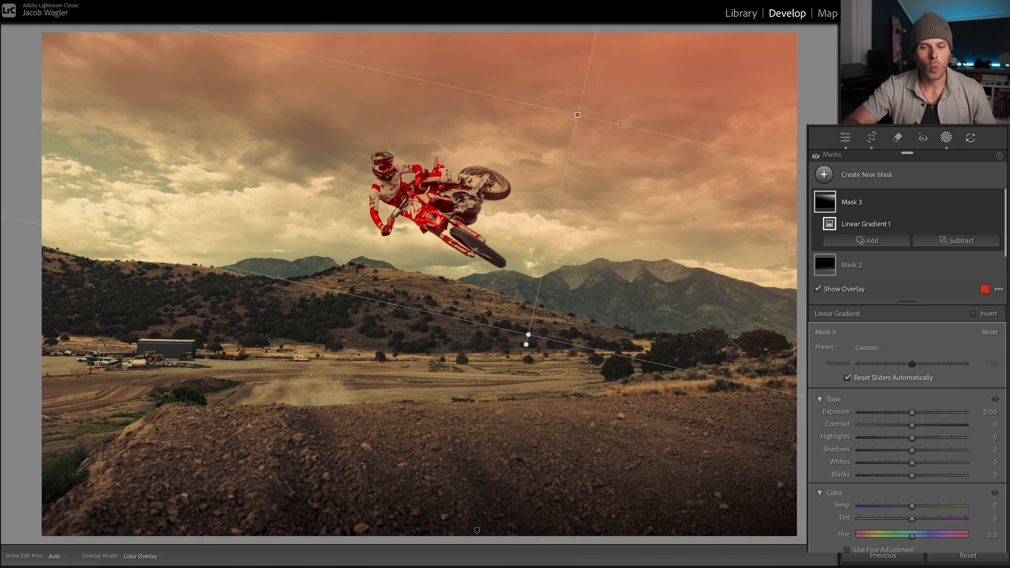
left_click_drag(911, 412, 873, 411)
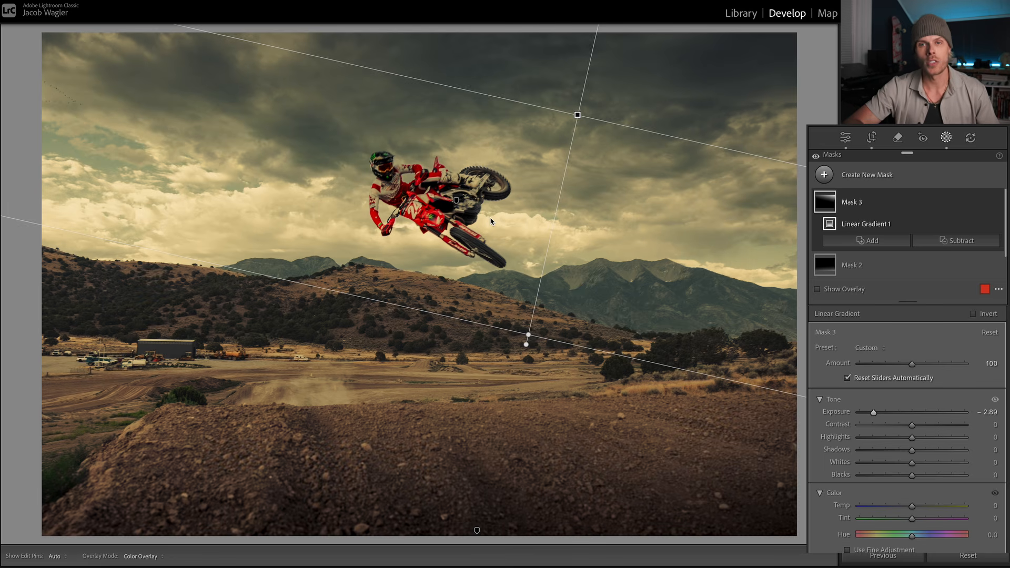
Step: Subtract the automatically selected subject from the sky's linear gradient mask so the rider is left out of it
left_click(949, 243)
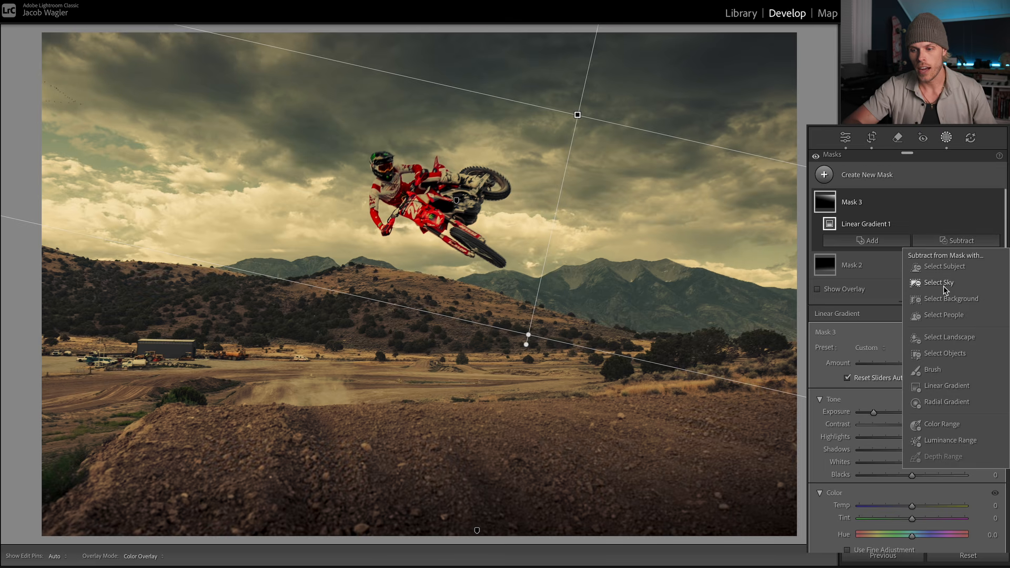
left_click(945, 266)
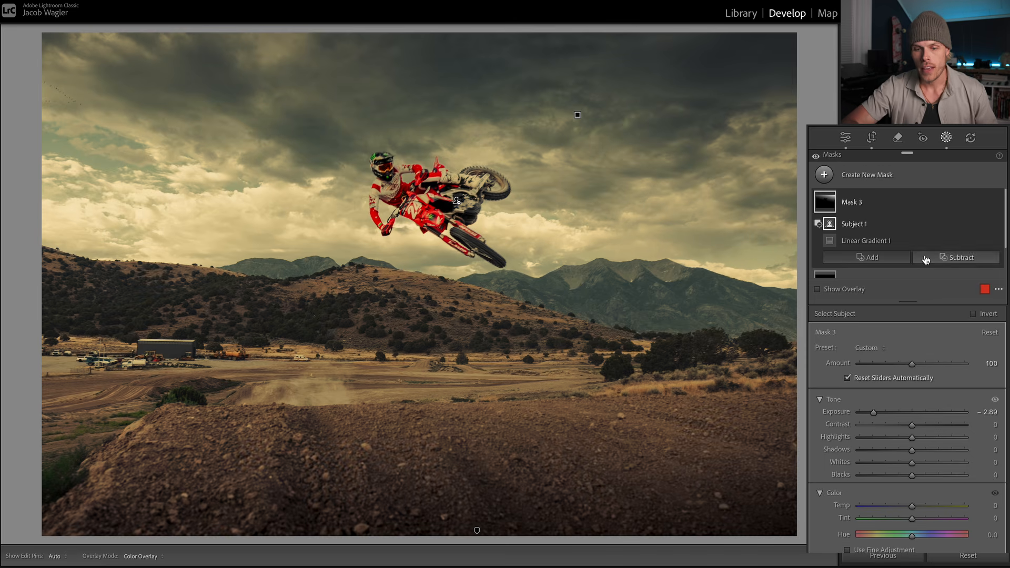
mouse_move(457, 202)
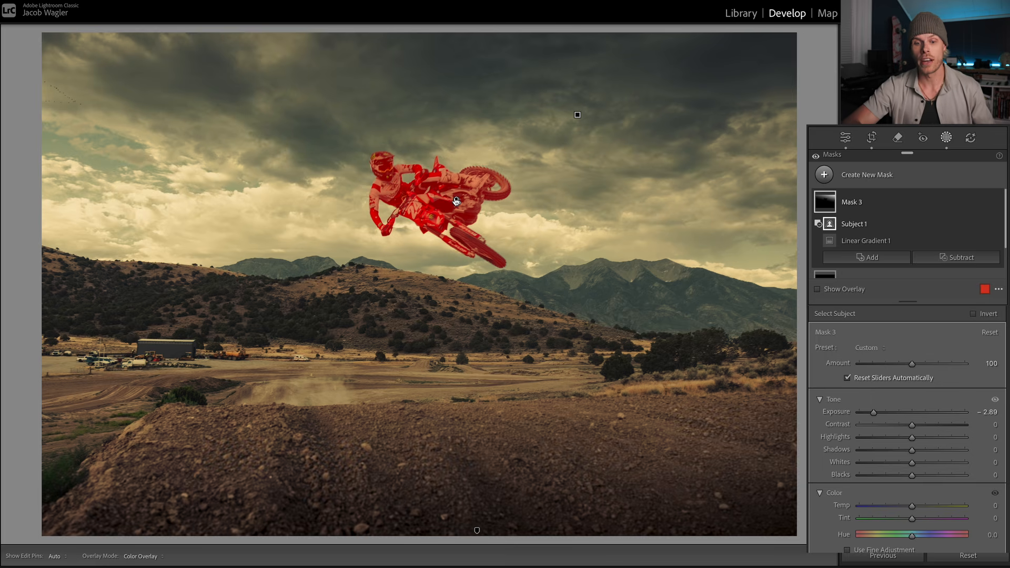
left_click(948, 257)
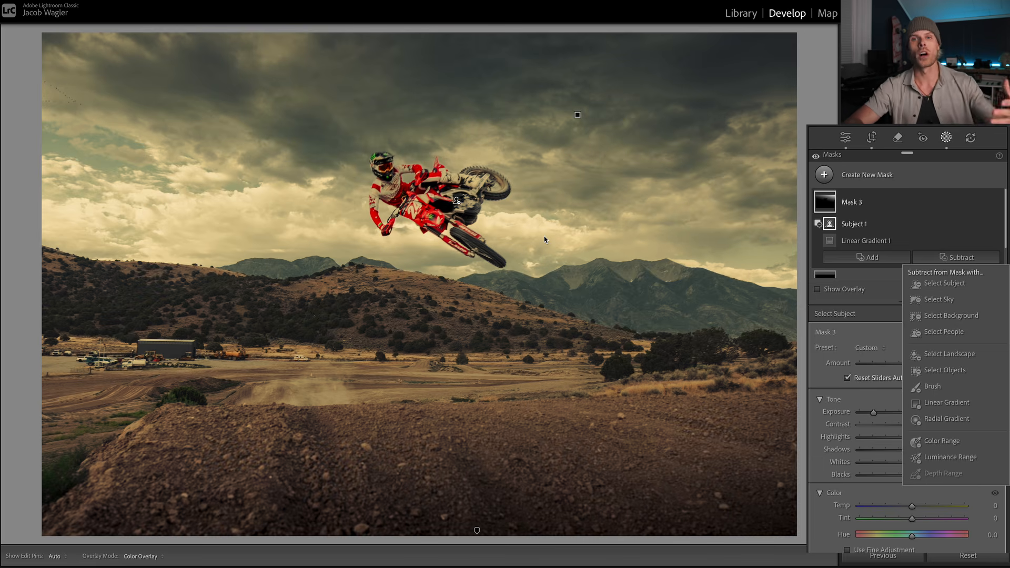
Step: Shift the sky's linear gradient slightly left and shorten its fade so it ends around the mountain tops
left_click(577, 115)
left_click(578, 114)
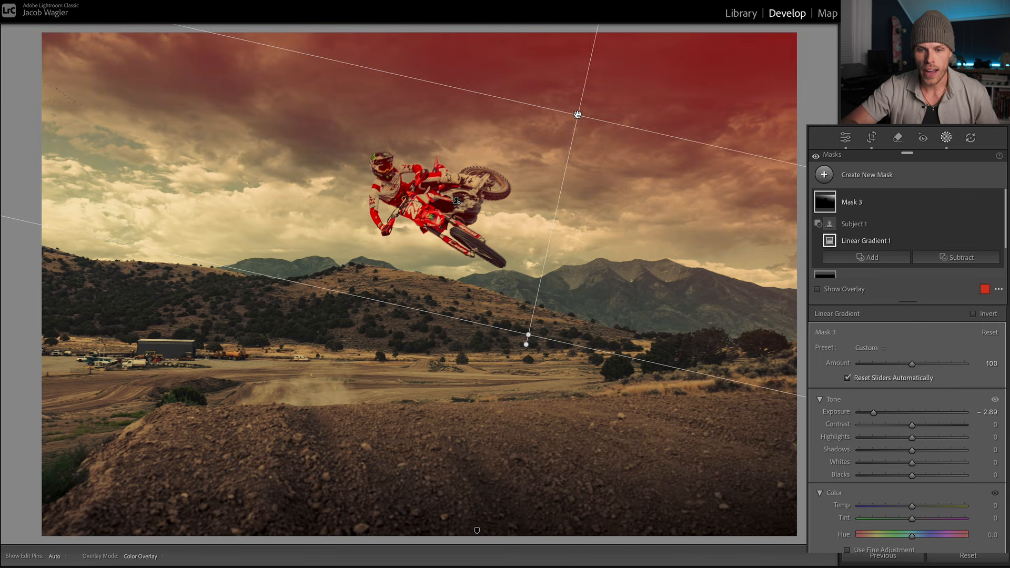
mouse_move(579, 113)
left_mouse_down()
mouse_move(557, 124)
mouse_move(559, 113)
left_mouse_up()
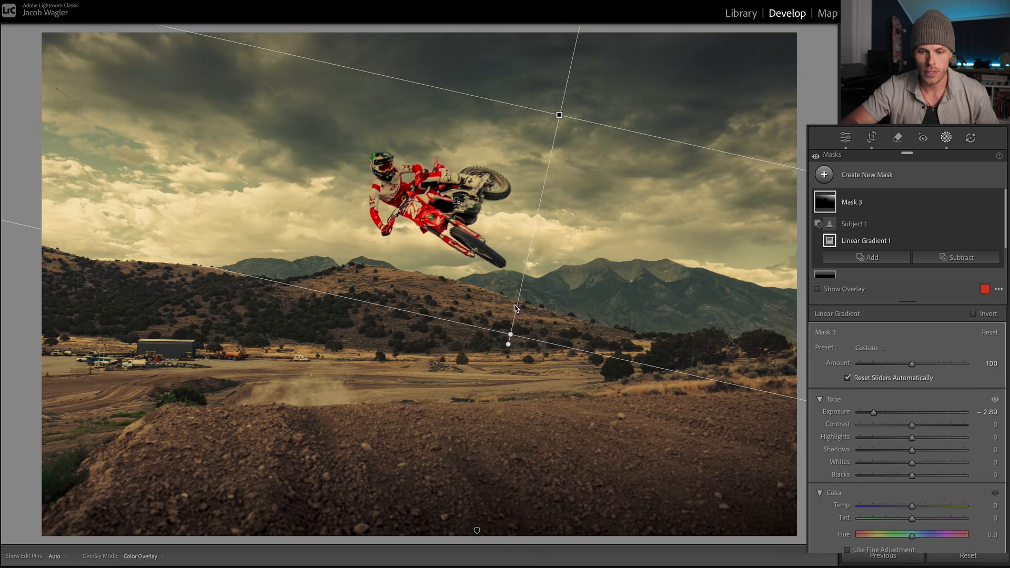
left_click_drag(509, 338, 533, 244)
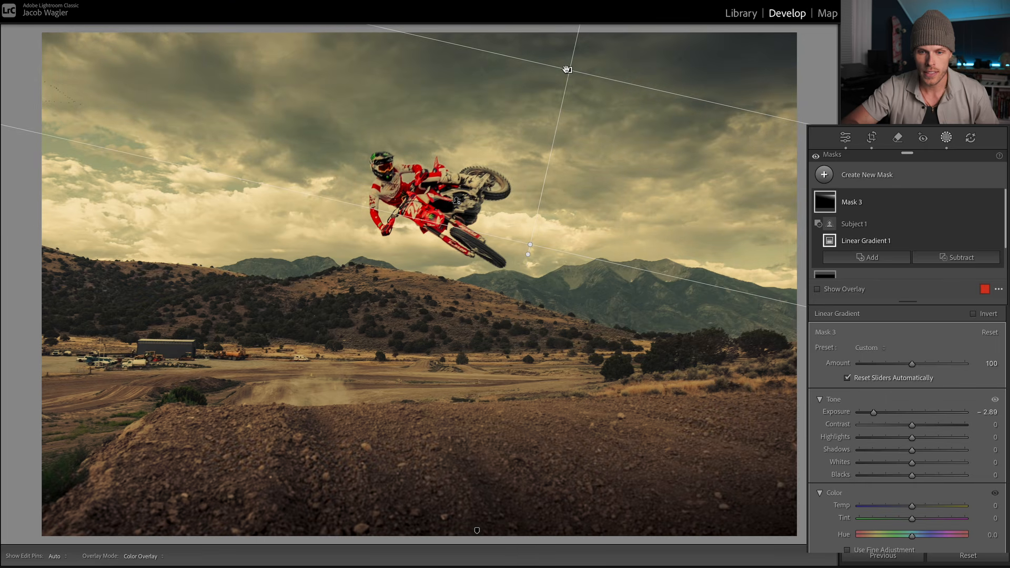
left_click_drag(566, 69, 547, 97)
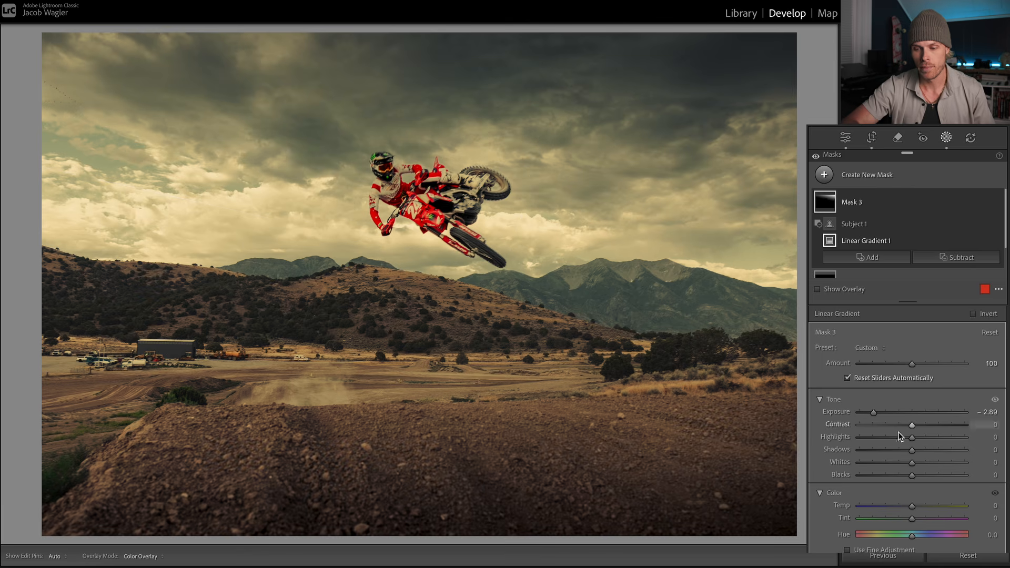
Step: Set the sky gradient's Blacks to -24 and stretch its starting edge farther above the photo for a softer fade
left_click_drag(913, 475, 900, 475)
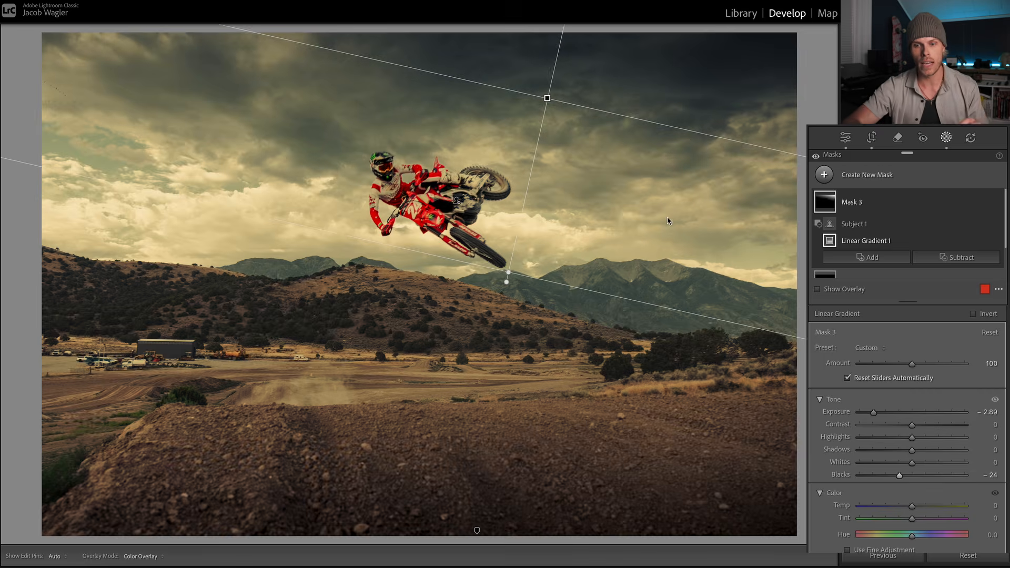
key("super+minus")
left_click_drag(521, 66, 527, 44)
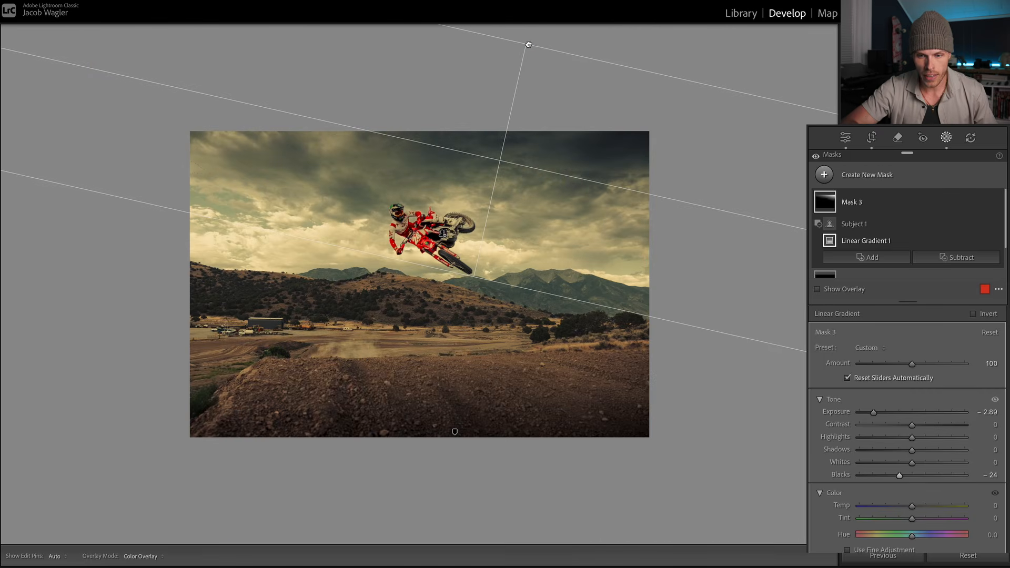
key("super+equal")
key("super+equal")
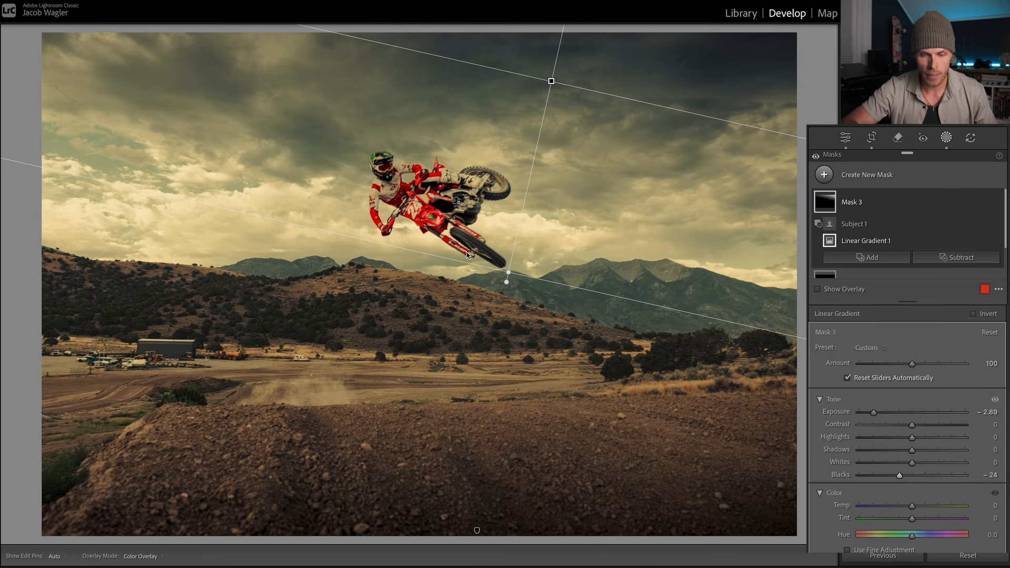
Step: Examine the whole photo outside masking to judge how the darkened sky and foreground frame the rider
key("super+minus")
key("super+minus")
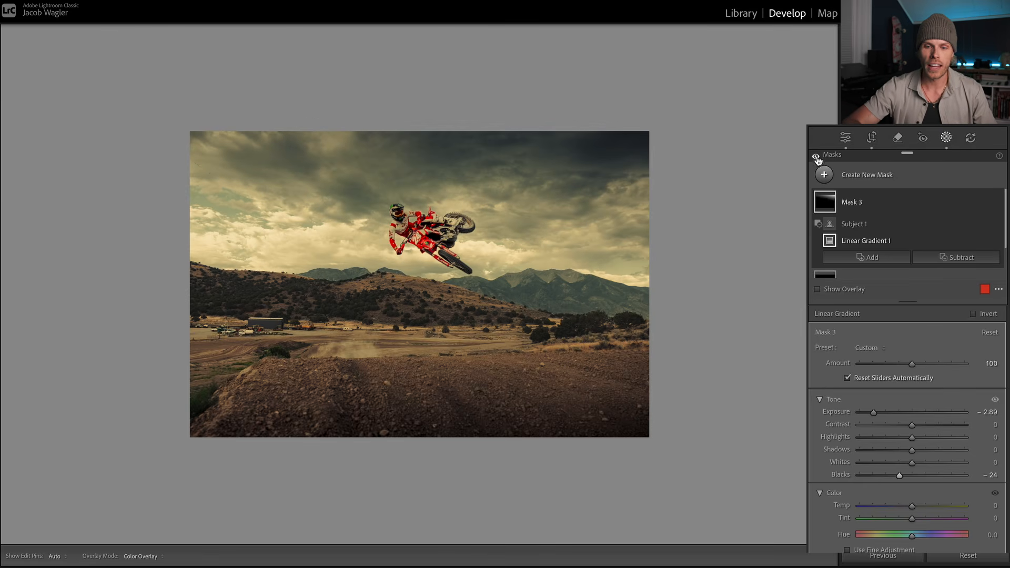
left_click(950, 138)
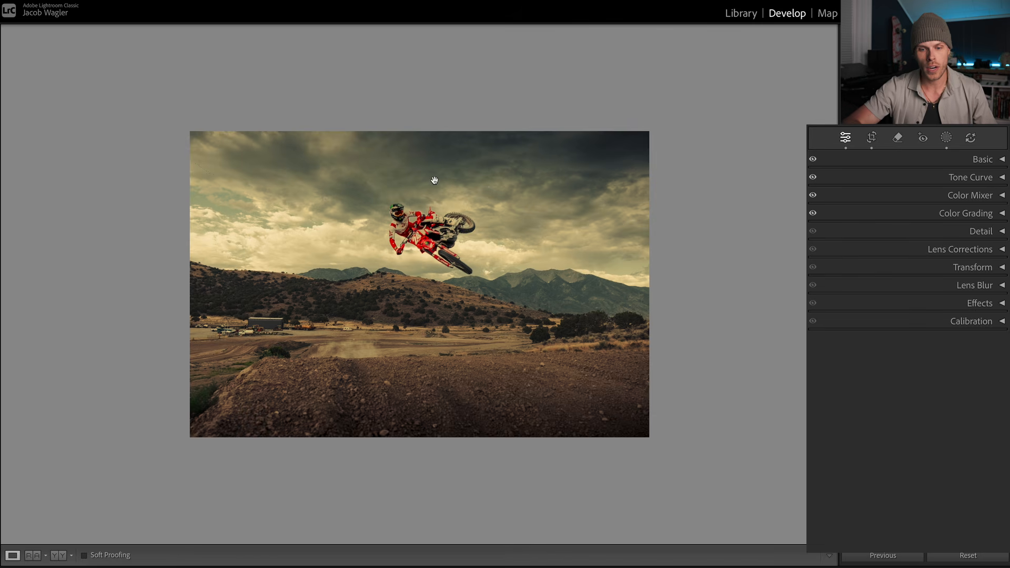
left_click(419, 222)
left_click(411, 202)
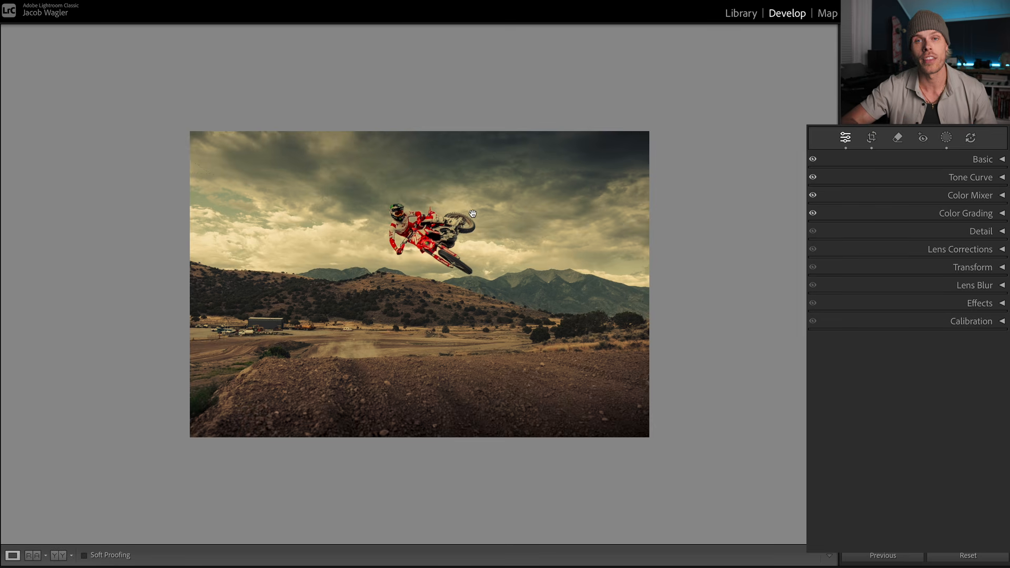
Step: Add a radial gradient mask as a large tilted ellipse reaching from beyond the photo's left edge past the rider
left_click(945, 137)
left_click(825, 175)
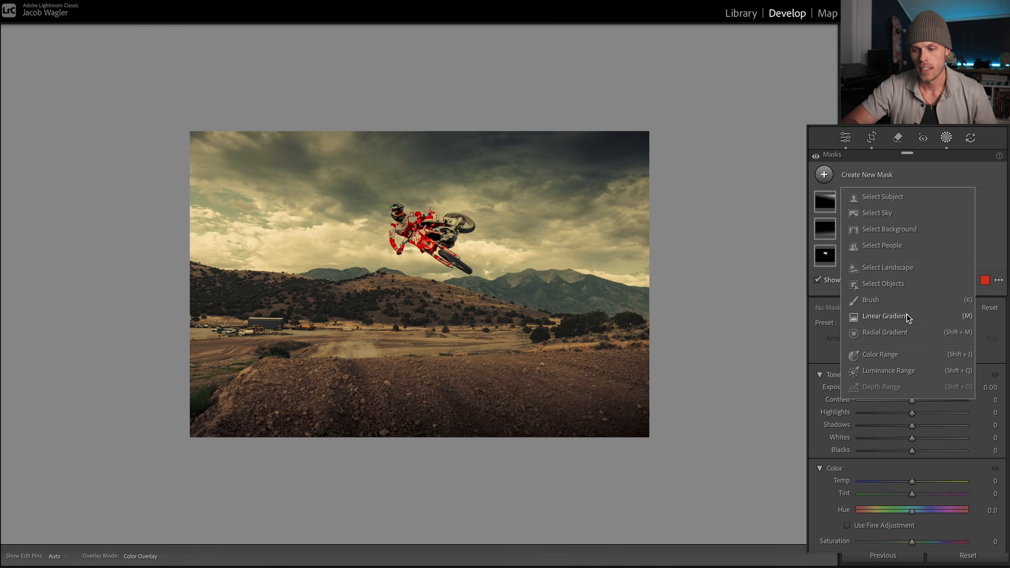
left_click(884, 332)
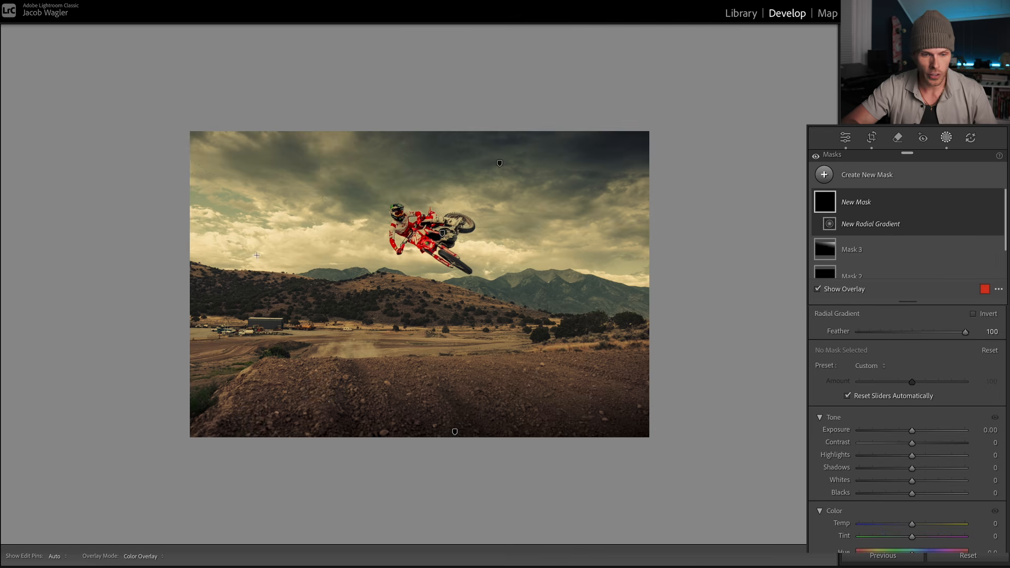
left_click_drag(221, 212, 499, 288)
left_click_drag(509, 212, 517, 323)
left_click_drag(414, 297, 417, 264)
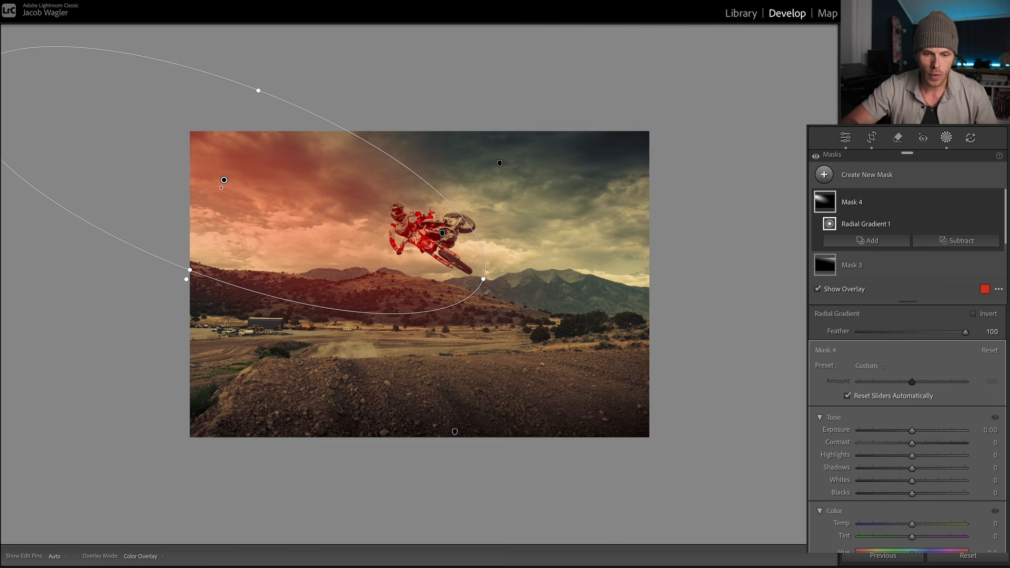
left_click_drag(486, 292, 521, 252)
left_click_drag(365, 223, 355, 239)
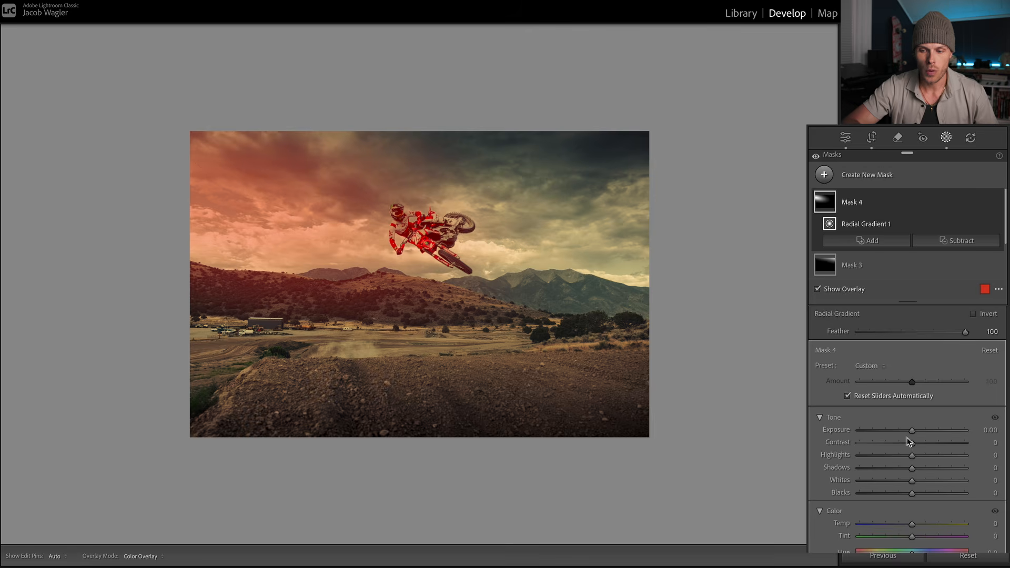
Step: Set the radial gradient's Exposure to 1.16, Shadows to -19, Whites to -7 and Blacks to -46, comparing with the mask hidden
left_click_drag(911, 430, 924, 432)
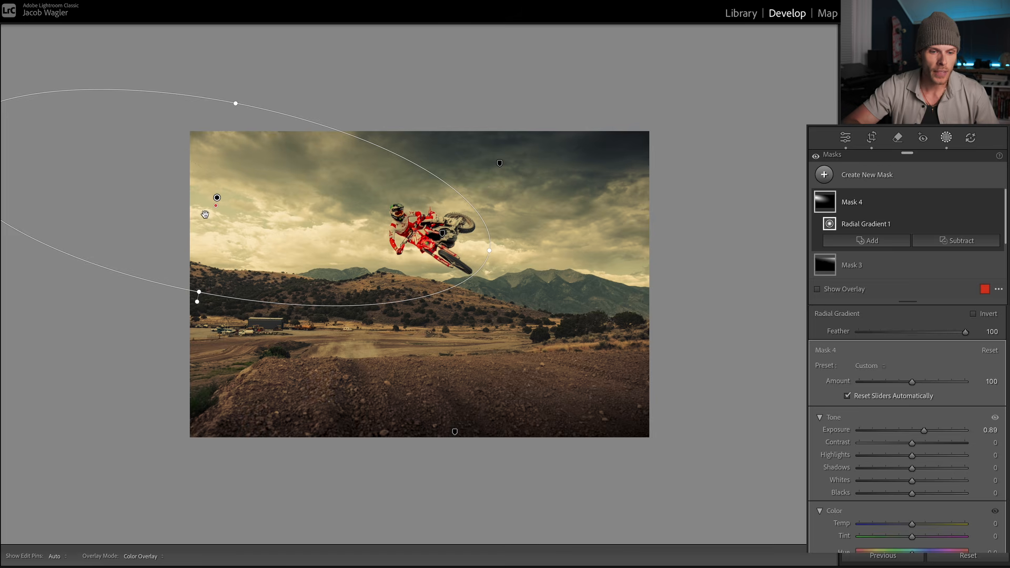
left_click(996, 202)
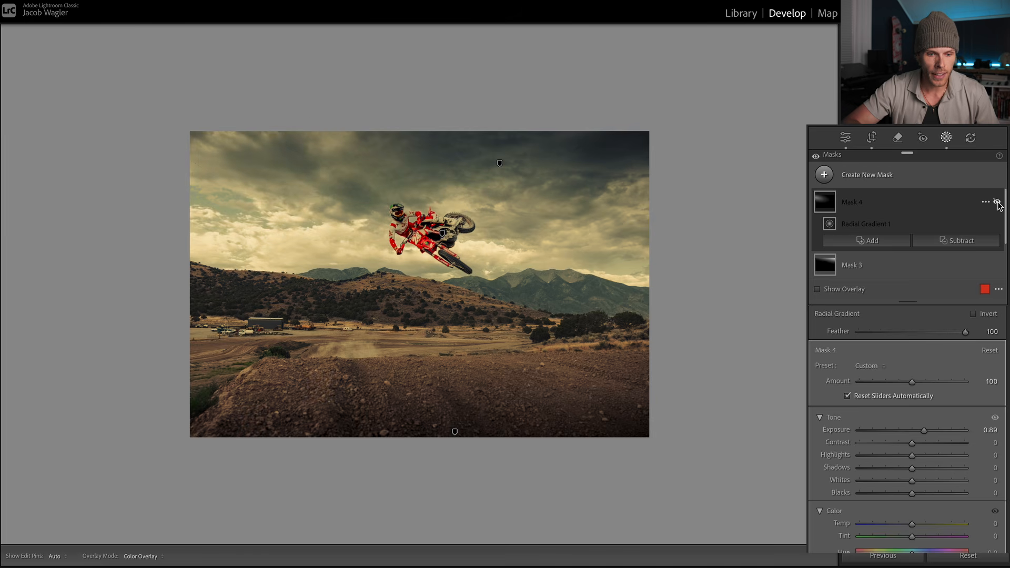
left_click(996, 203)
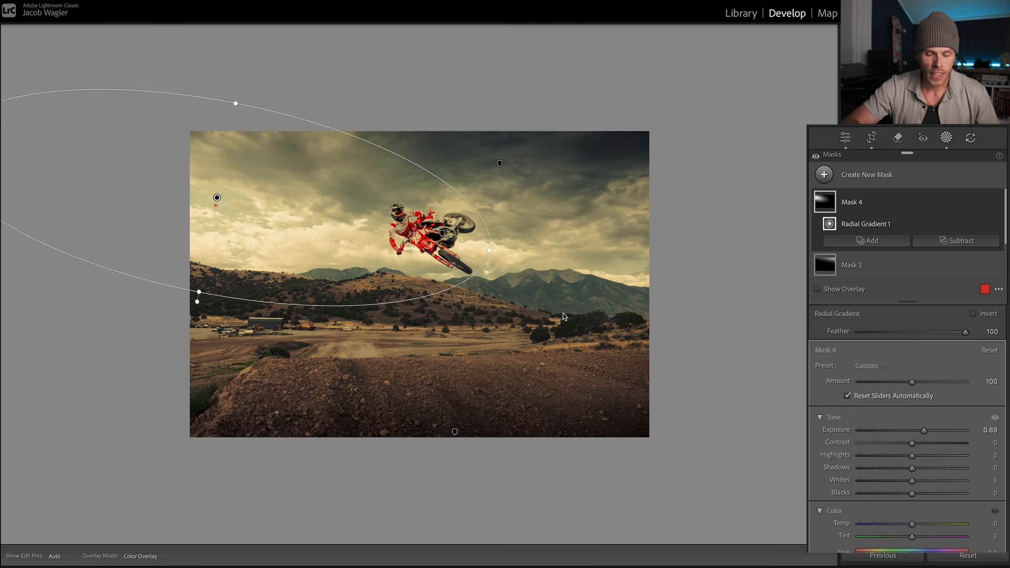
left_click_drag(912, 494, 888, 496)
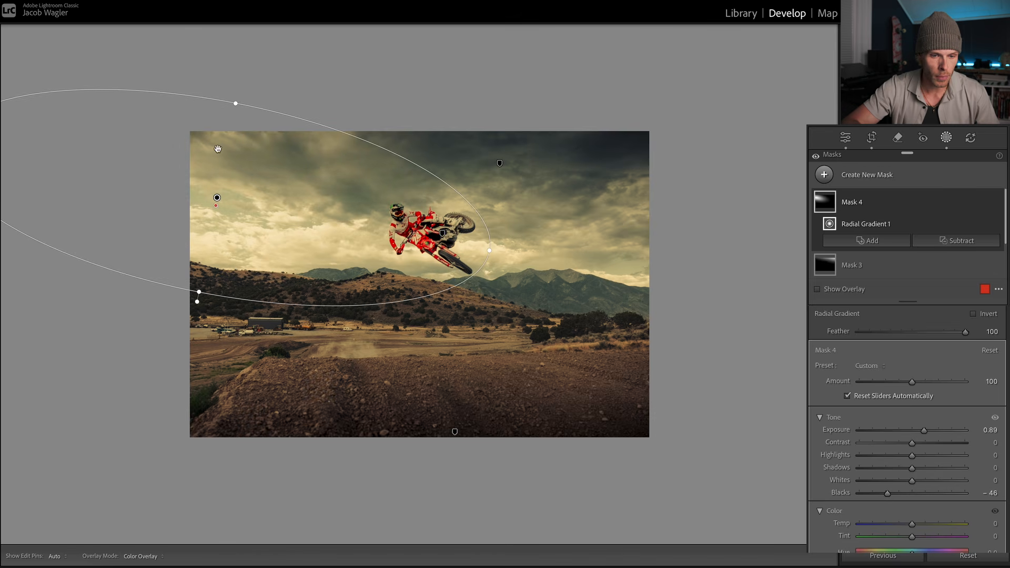
mouse_move(912, 468)
left_mouse_down()
mouse_move(887, 472)
mouse_move(908, 480)
left_mouse_up()
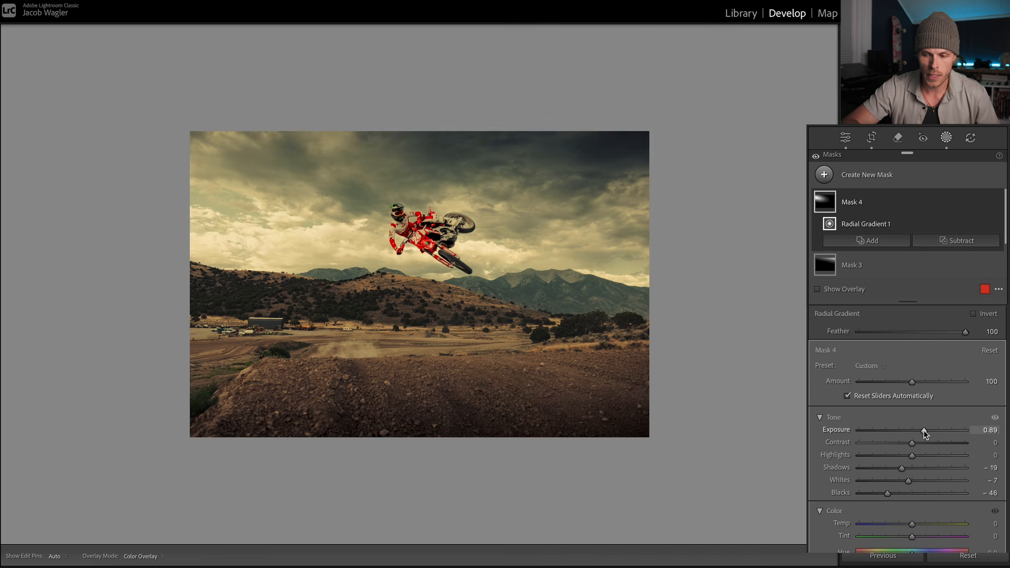
left_click_drag(924, 430, 928, 430)
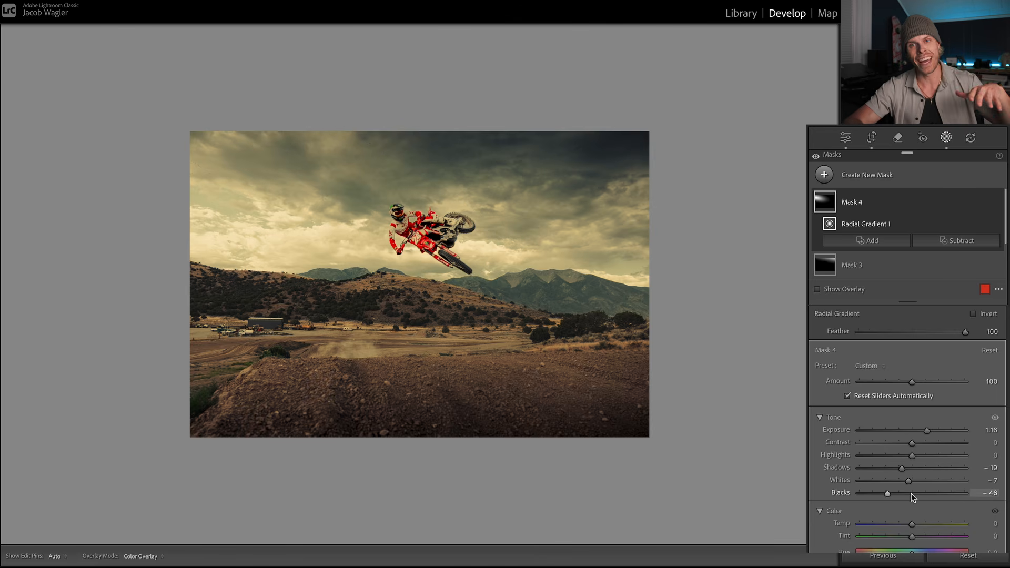
key("ctrl+=")
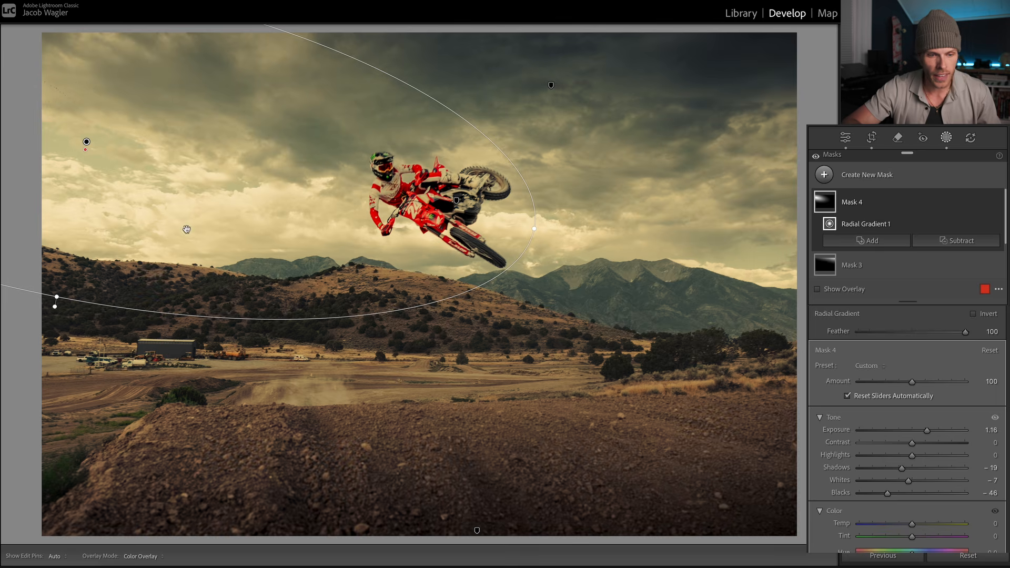
key("ctrl+-")
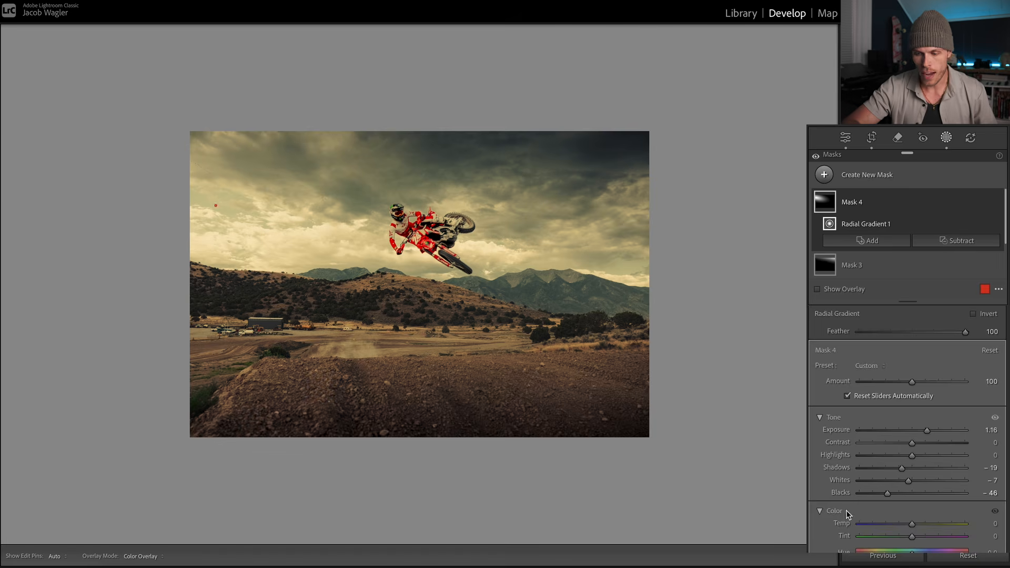
Step: Set the radial gradient's Clarity to 33 and compare the photo with this mask hidden and shown
scroll(834, 520, "down", 10)
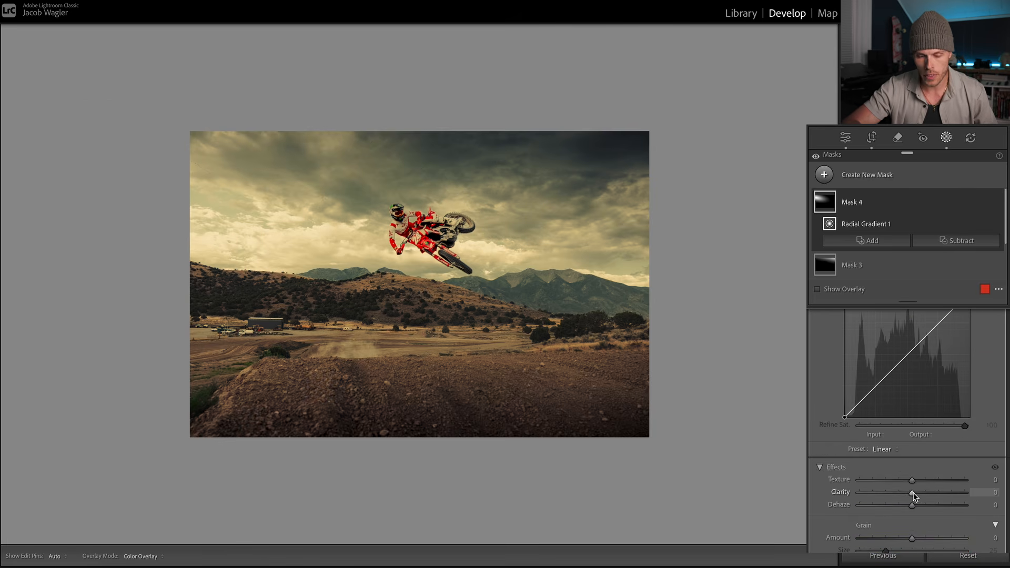
left_click_drag(913, 492, 930, 493)
key("super+=")
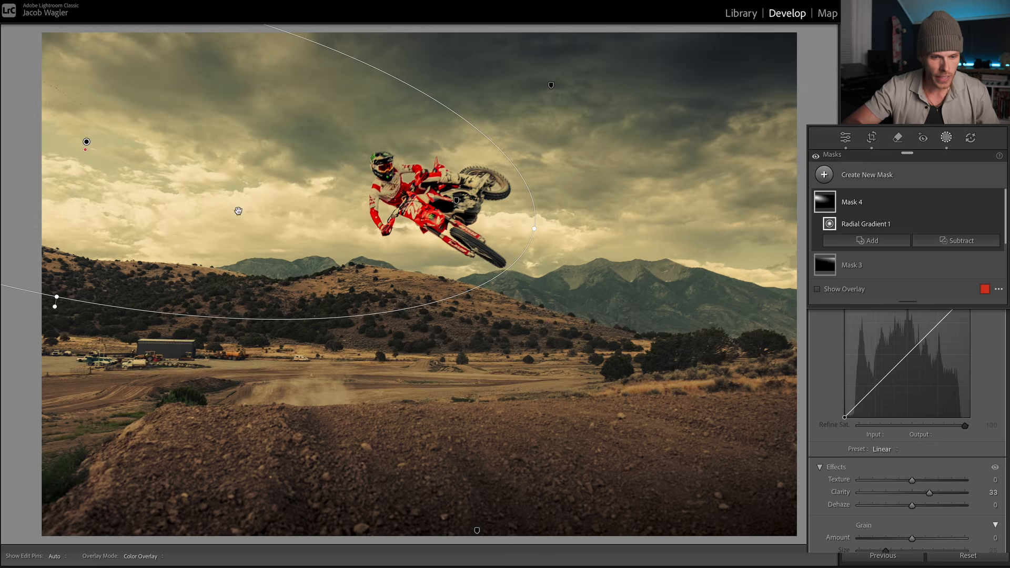
key("super+minus")
key("super+minus")
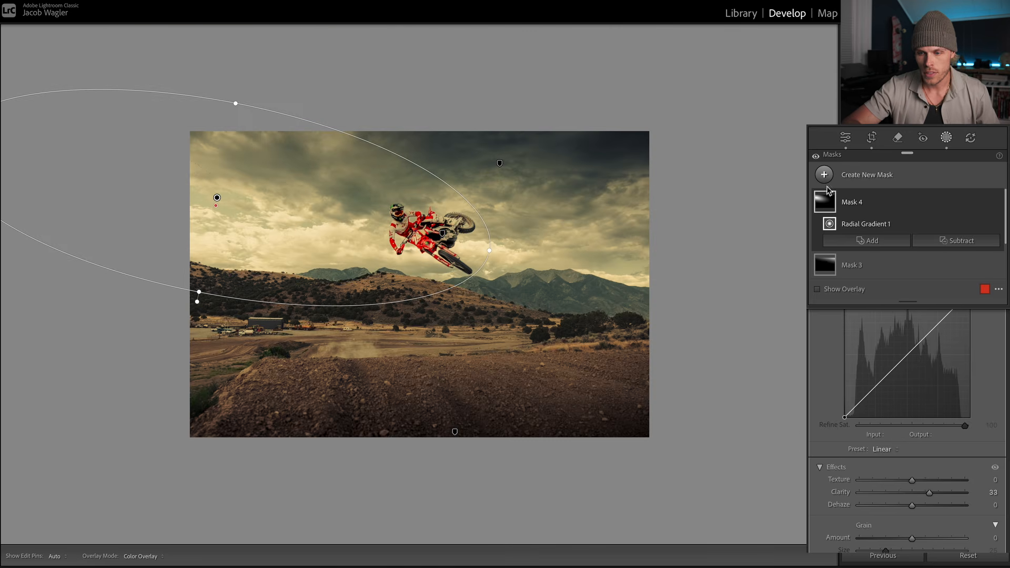
left_click(997, 203)
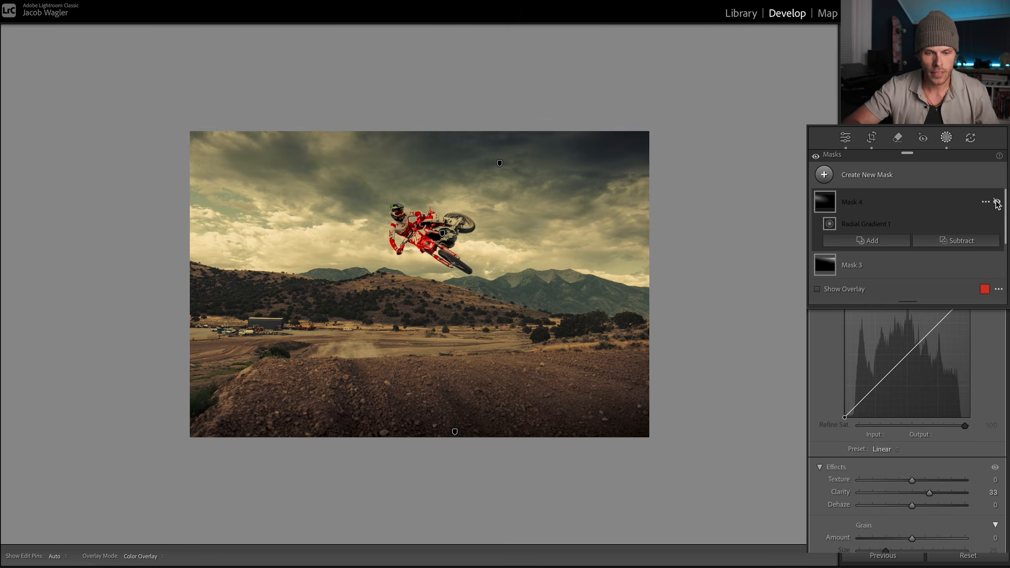
left_click(996, 202)
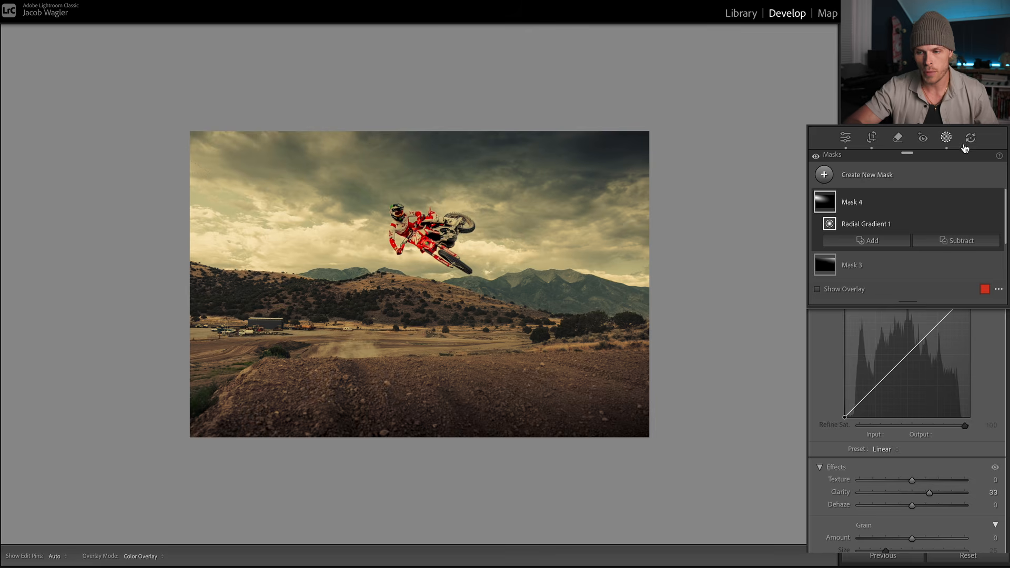
Step: Compare the photo with all masks switched off and on, then view it larger
left_click(948, 139)
left_click(946, 139)
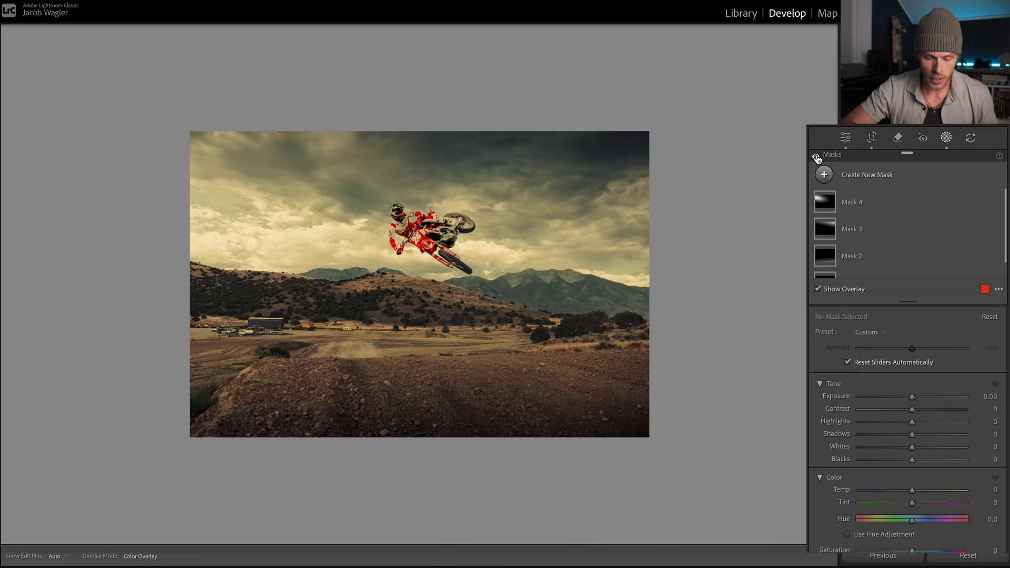
left_click(816, 157)
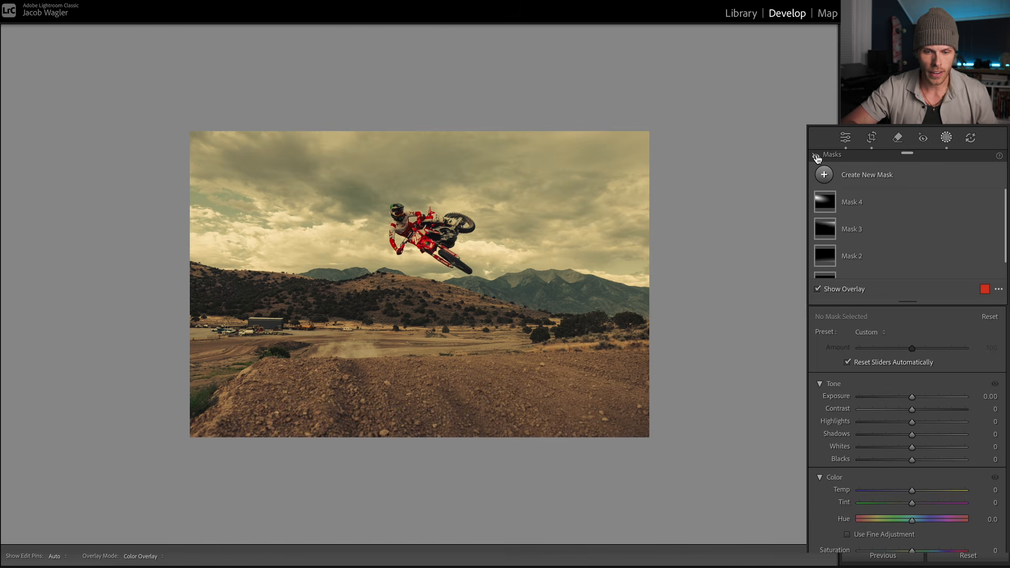
left_click(816, 157)
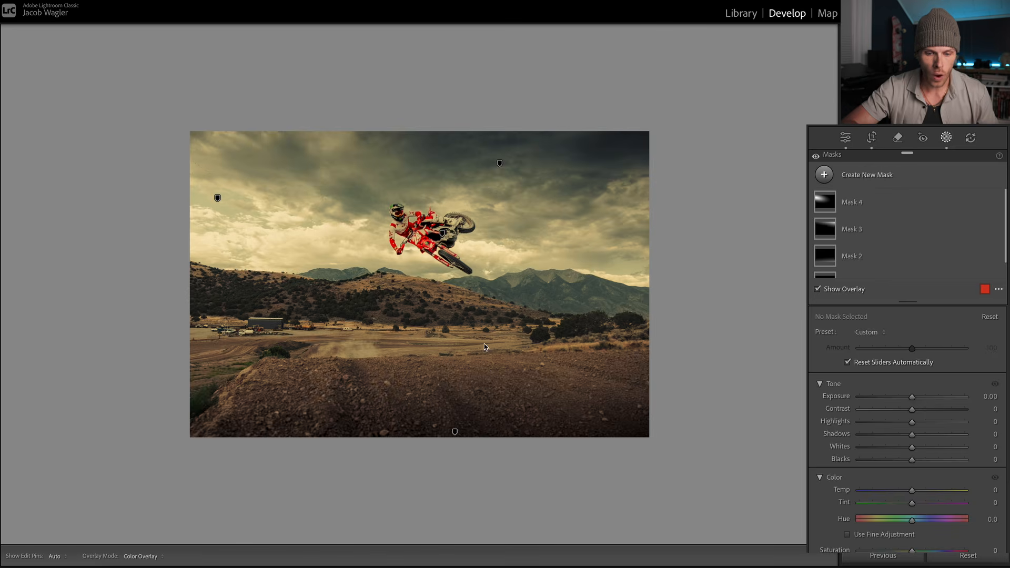
key("super+equal")
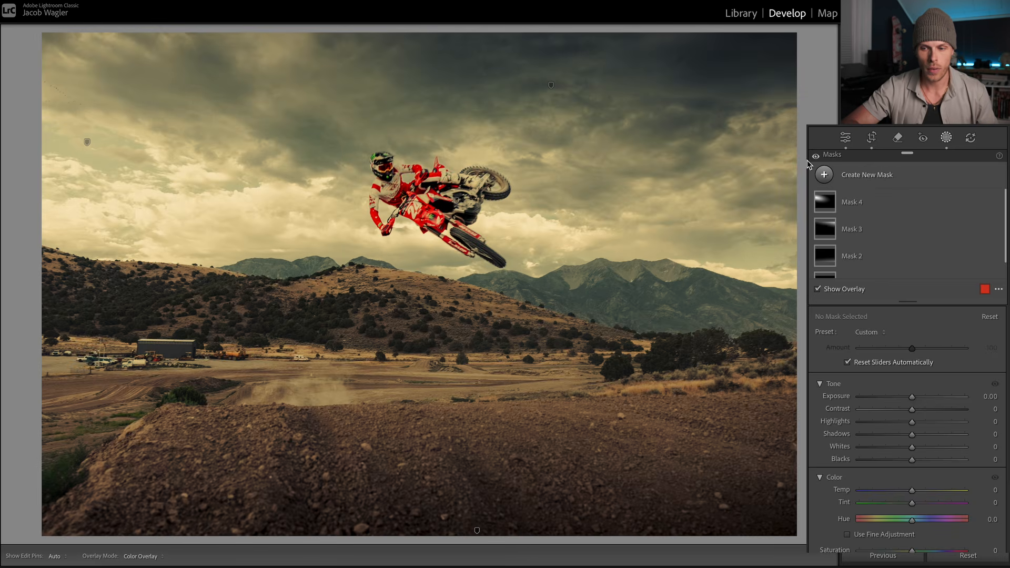
Step: Compare the photo with all masks hidden and shown, then examine the area covered by the radial gradient mask
left_click(817, 156)
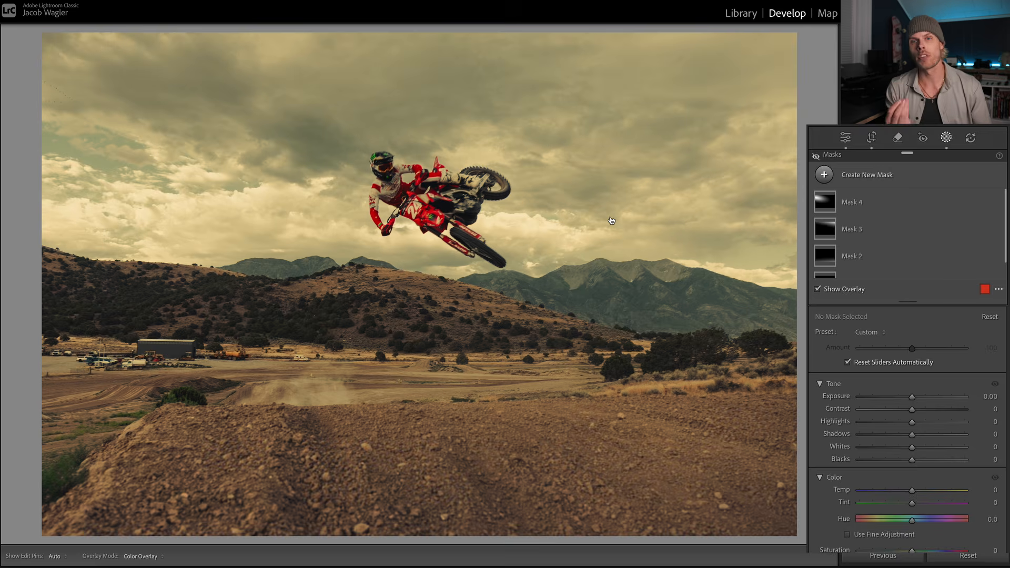
left_click_drag(611, 220, 611, 220)
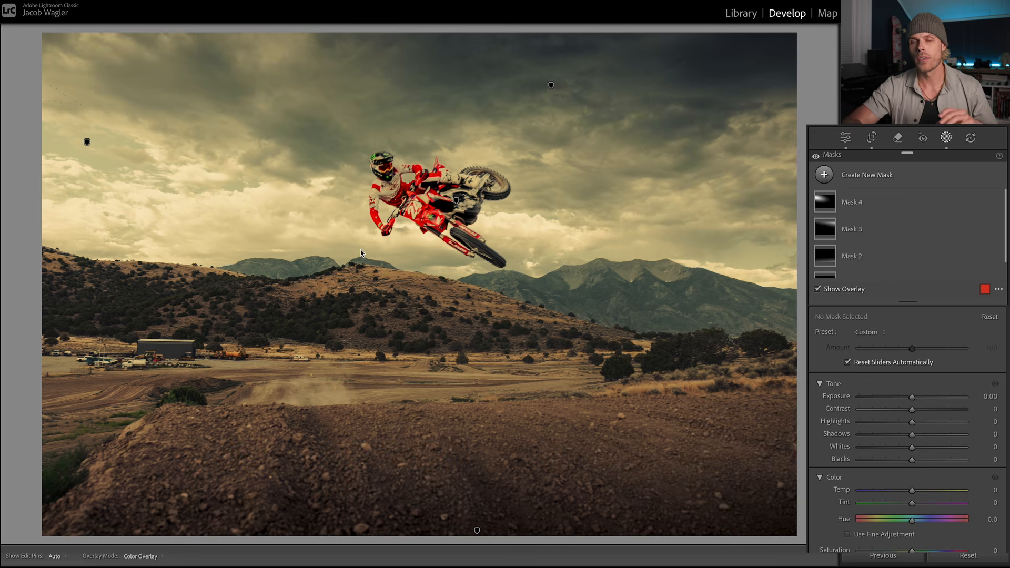
left_click(87, 142)
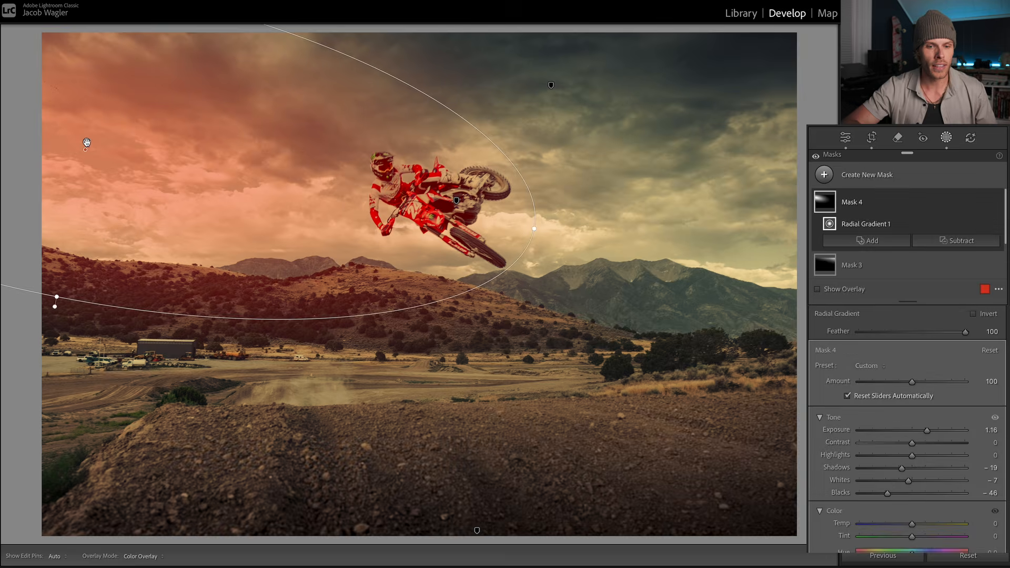
key("o")
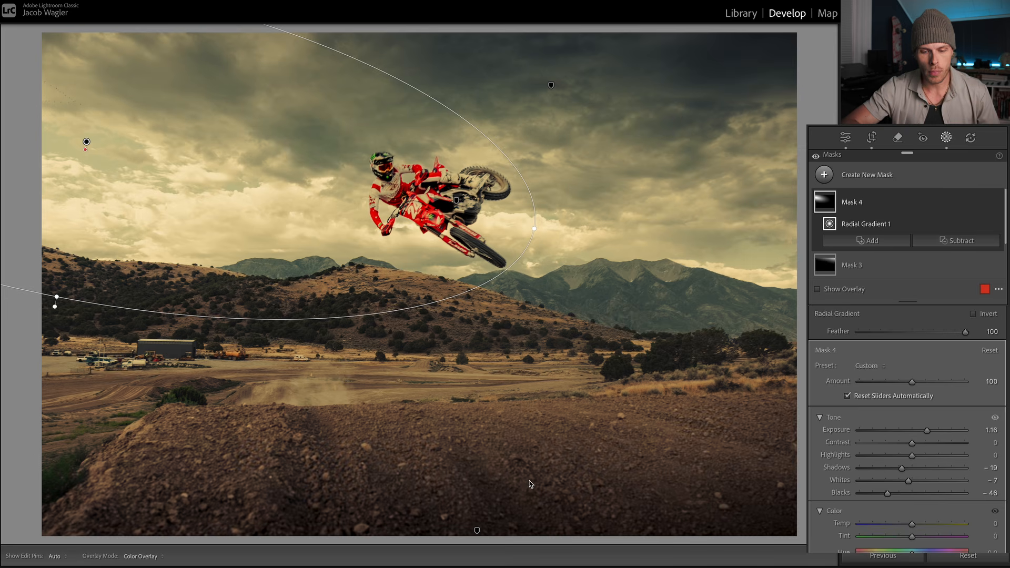
Step: Review the foreground and sky linear gradient masks and their coverage, then compare the photo without and with all masks
left_click(476, 532)
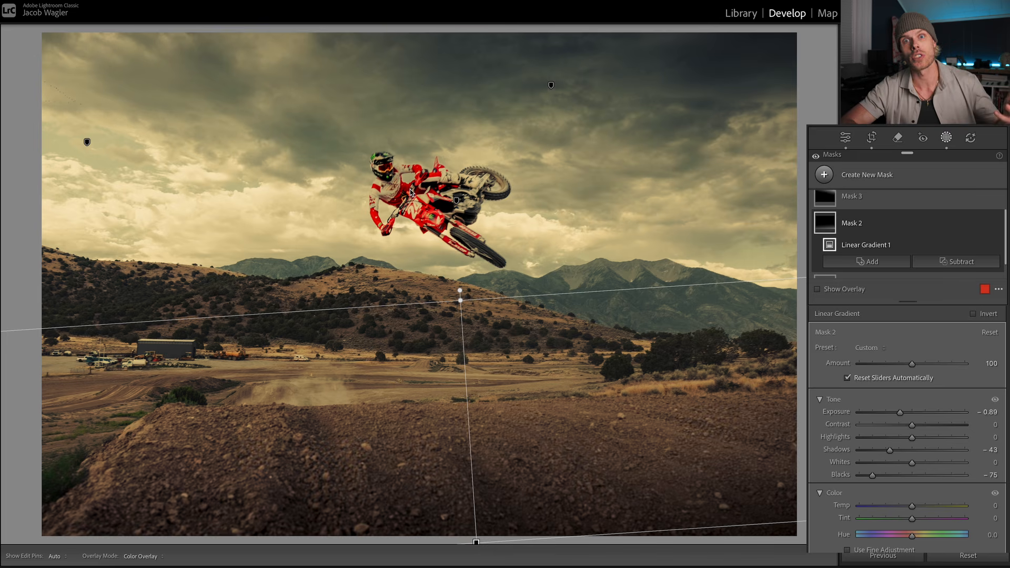
left_click(550, 84)
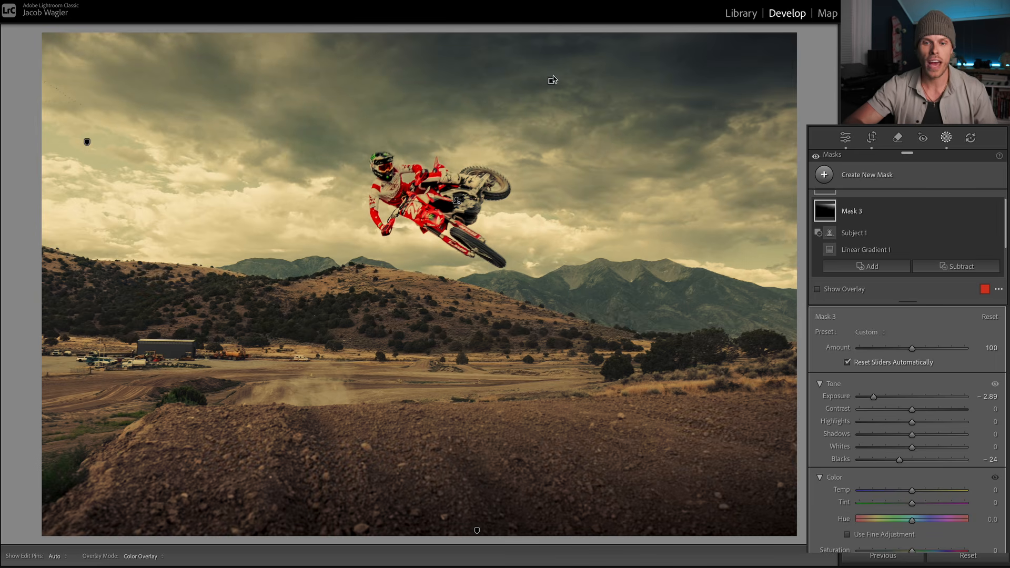
mouse_move(551, 82)
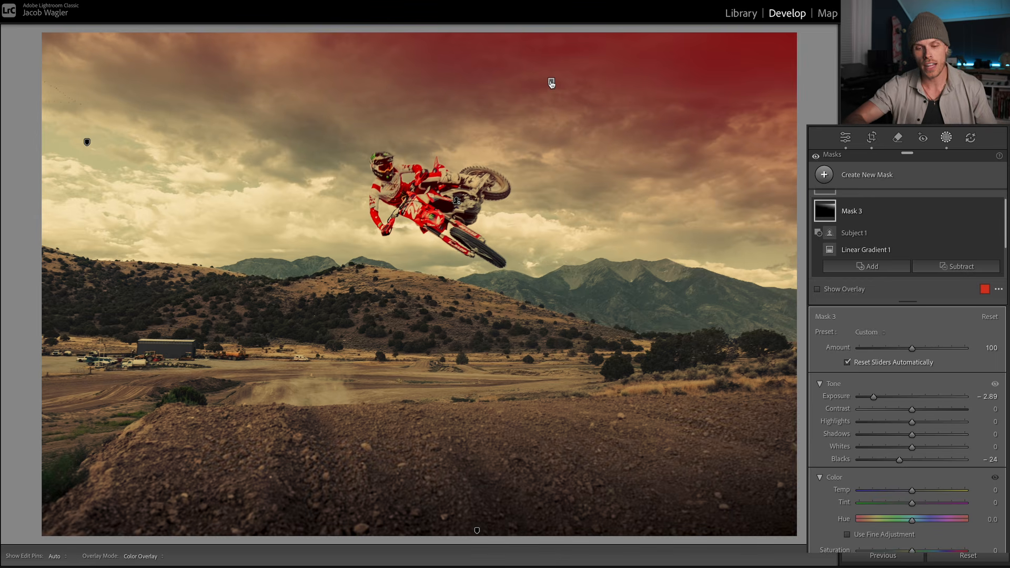
mouse_move(476, 532)
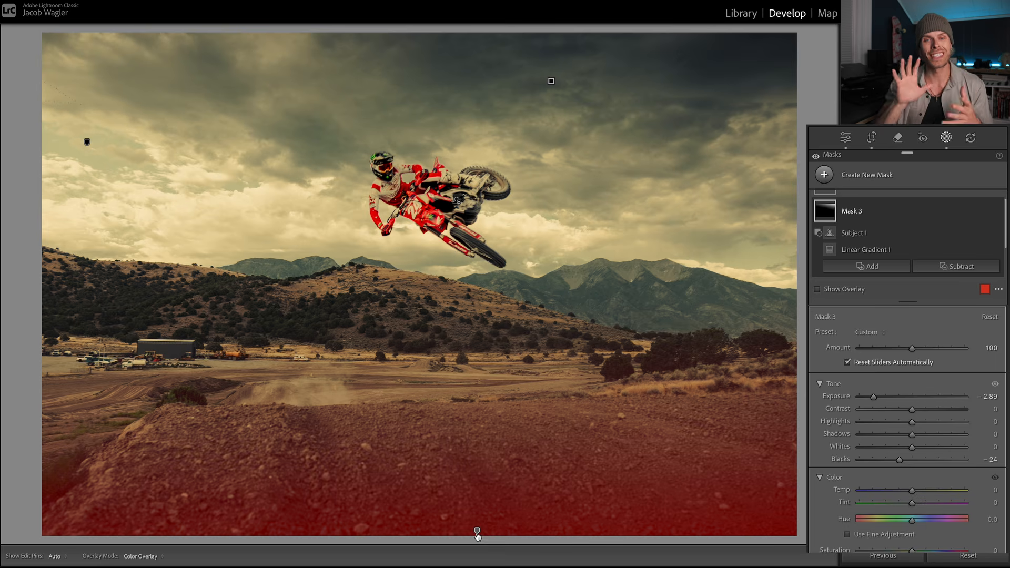
left_click(815, 156)
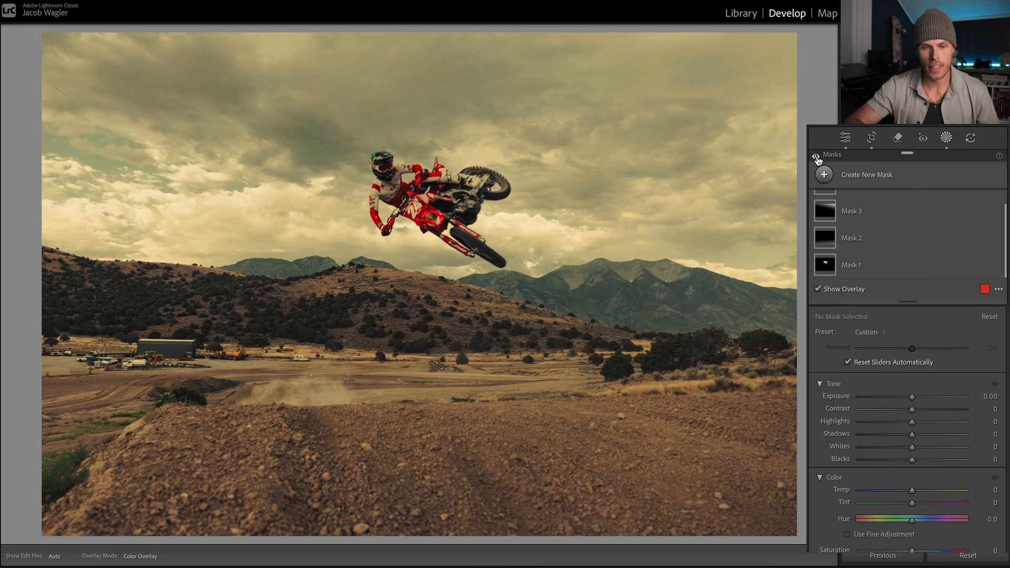
left_click(815, 156)
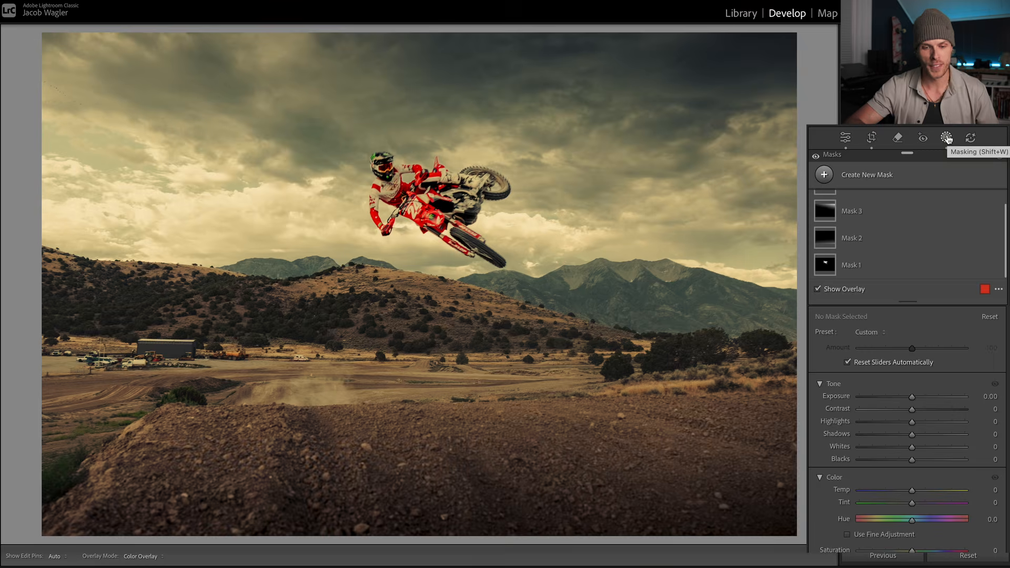